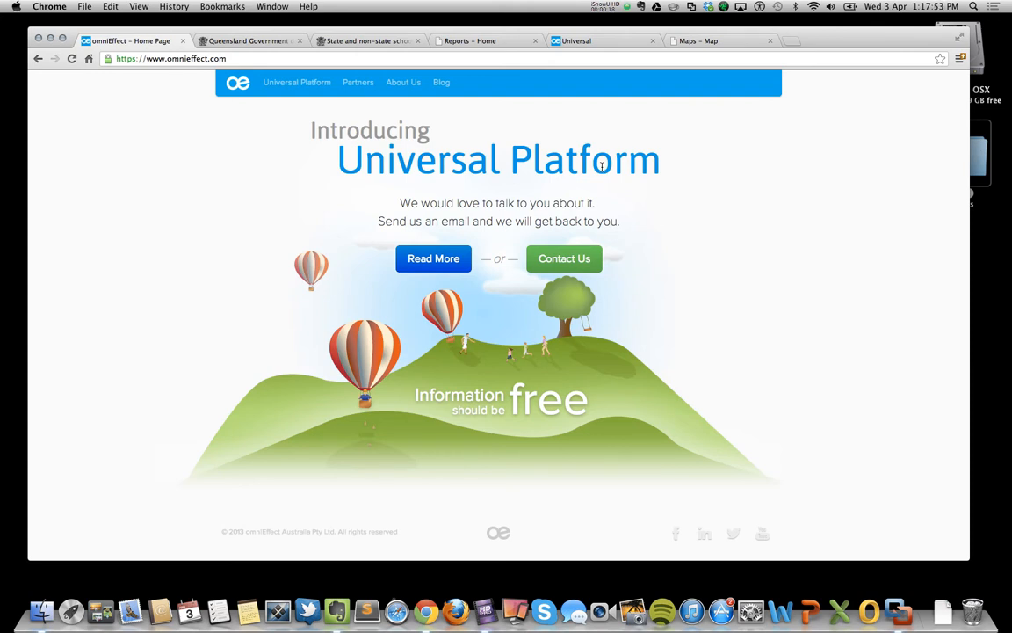
Download the State and non-state school details 2012 spreadsheet from the Queensland Government data site and open it in Excel.
{"action": "left_click", "coordinate": [264, 40]}
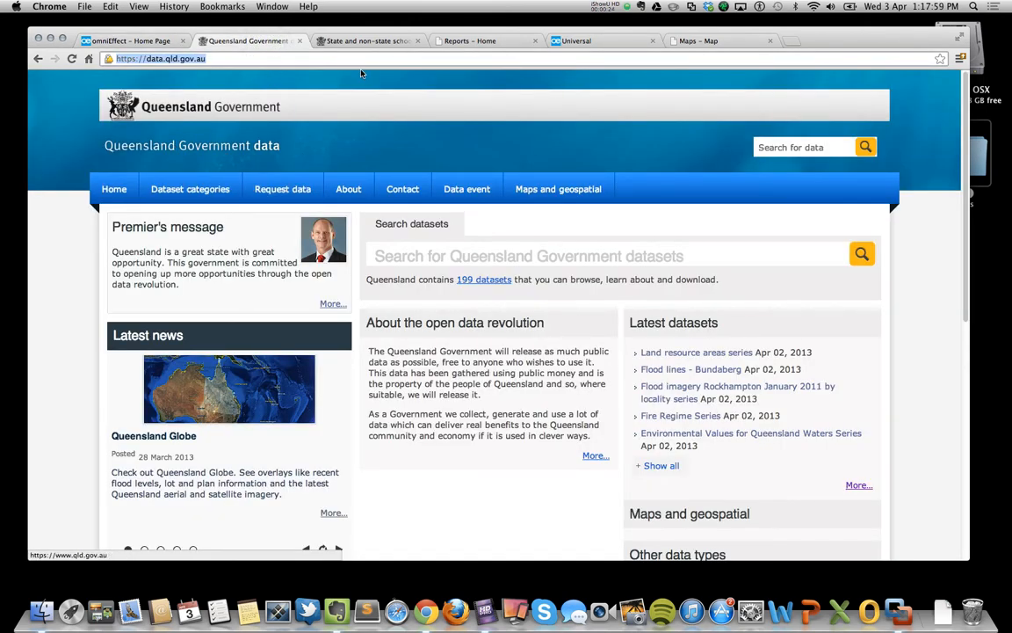
{"action": "left_click", "coordinate": [388, 42]}
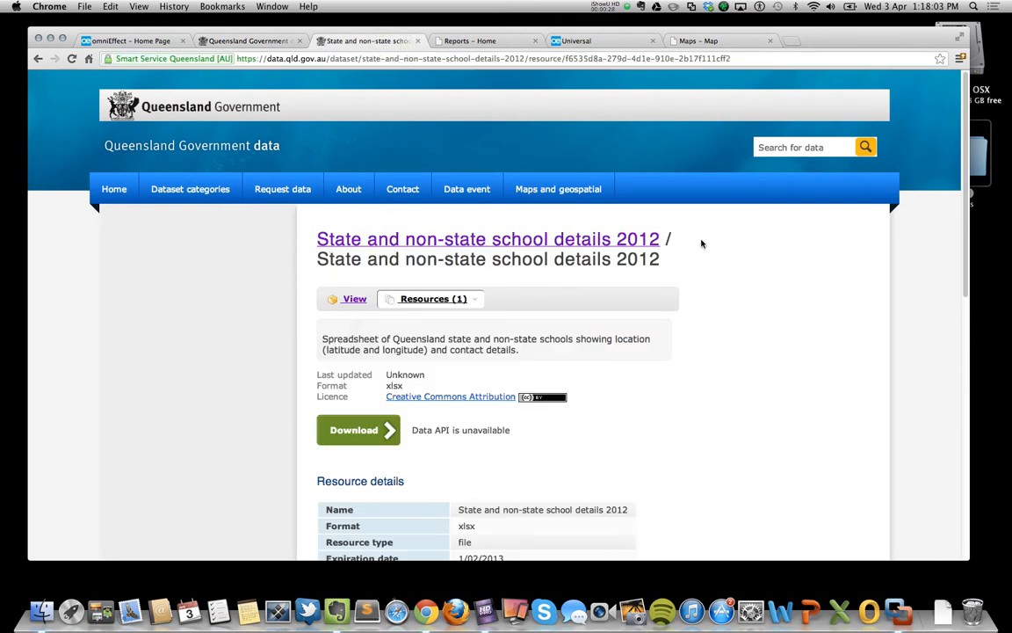
{"action": "left_click", "coordinate": [383, 431]}
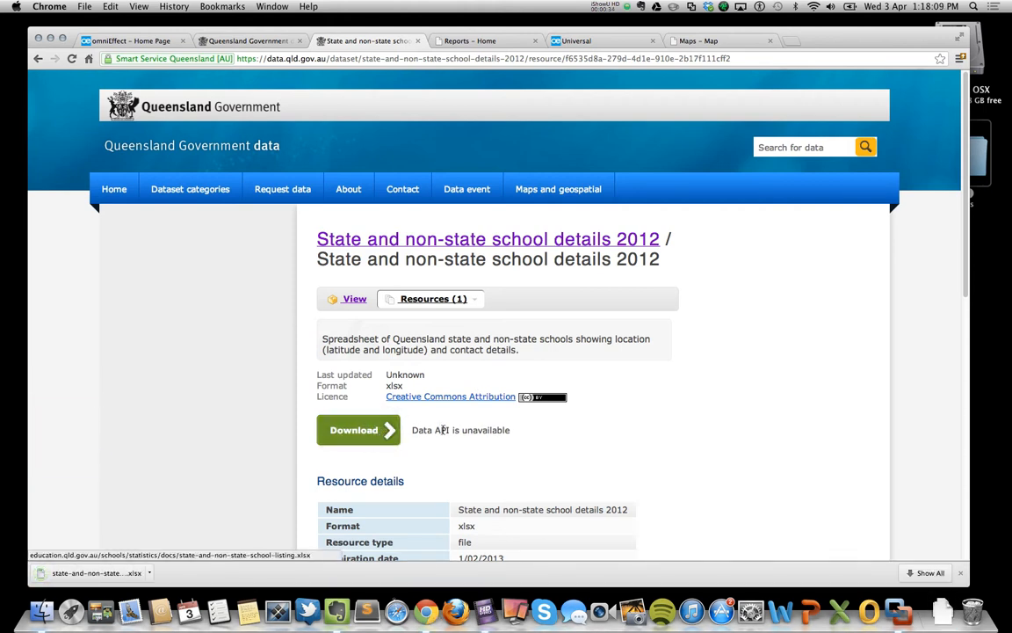
{"action": "left_click", "coordinate": [146, 573]}
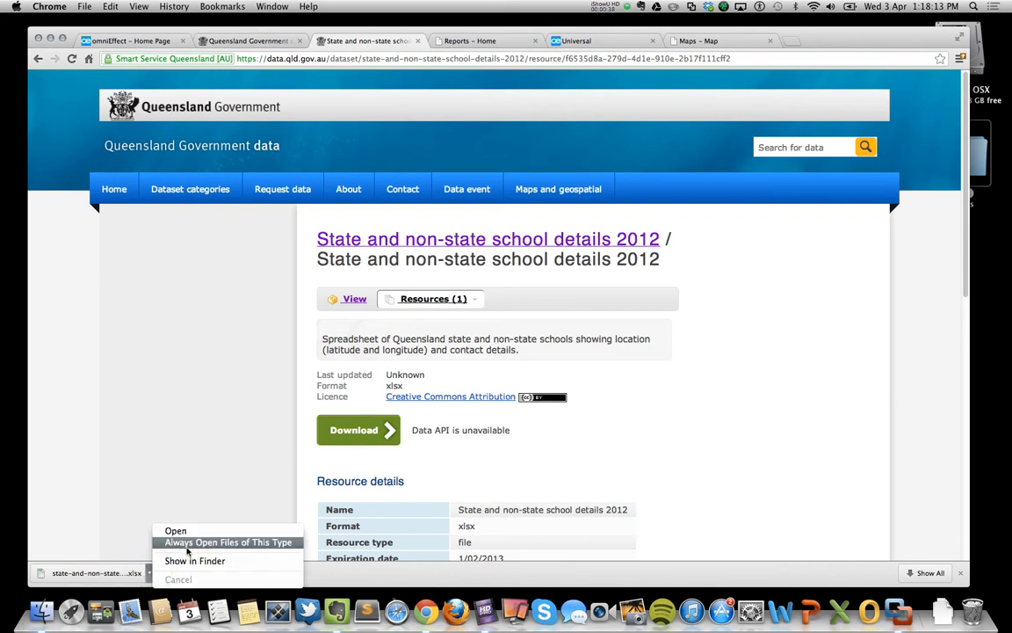
{"action": "left_click", "coordinate": [172, 532]}
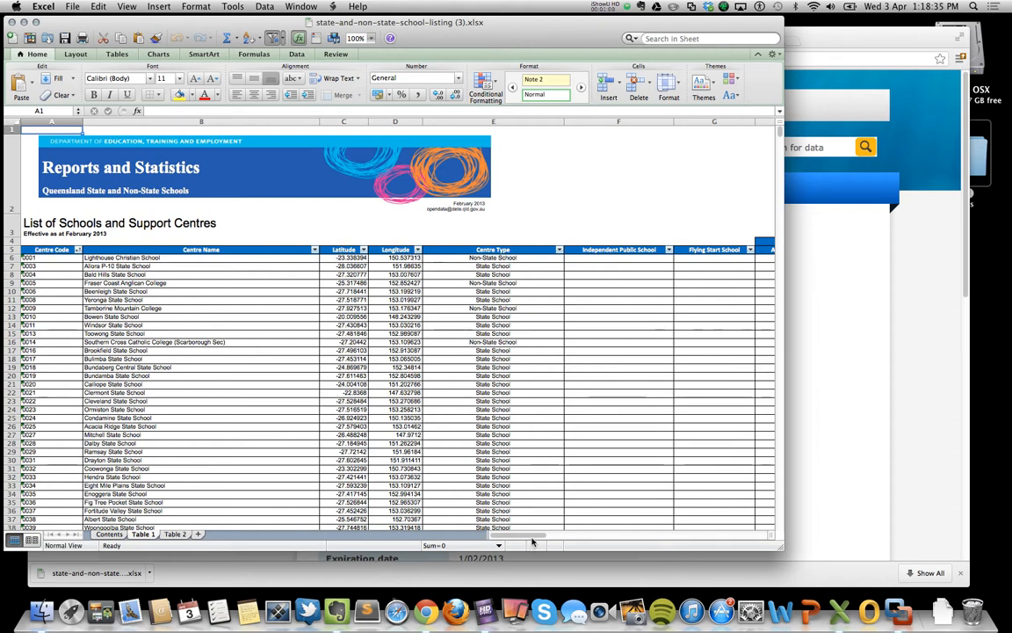
Examine the school list in Table 1 and the centre type descriptions in Table 2 of the workbook.
{"action": "left_click_drag", "start_coordinate": [483, 534], "coordinate": [215, 560]}
{"action": "left_click", "coordinate": [172, 534]}
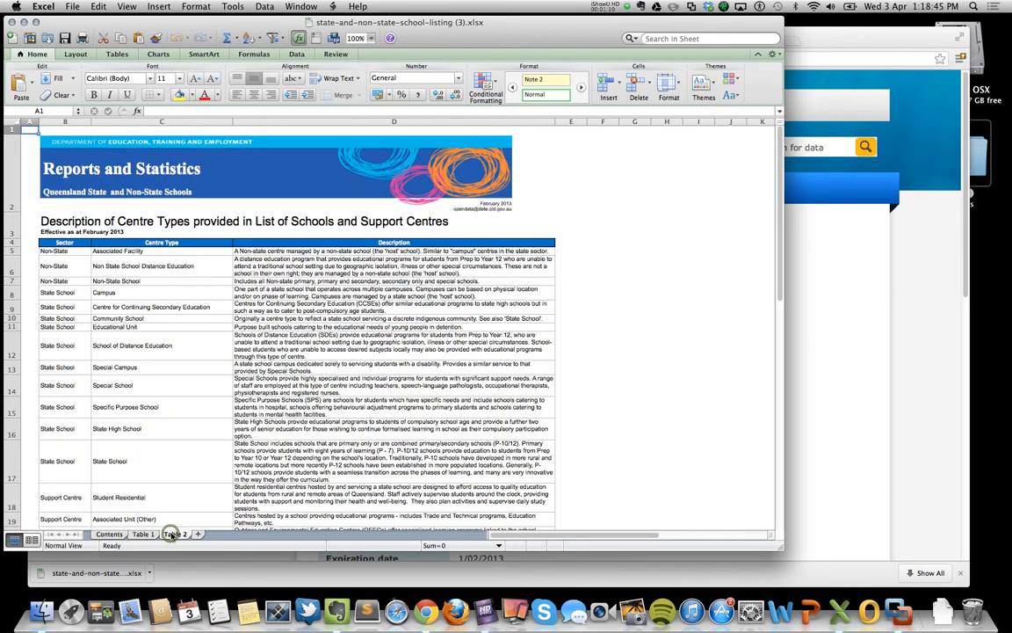
{"action": "left_click", "coordinate": [142, 534]}
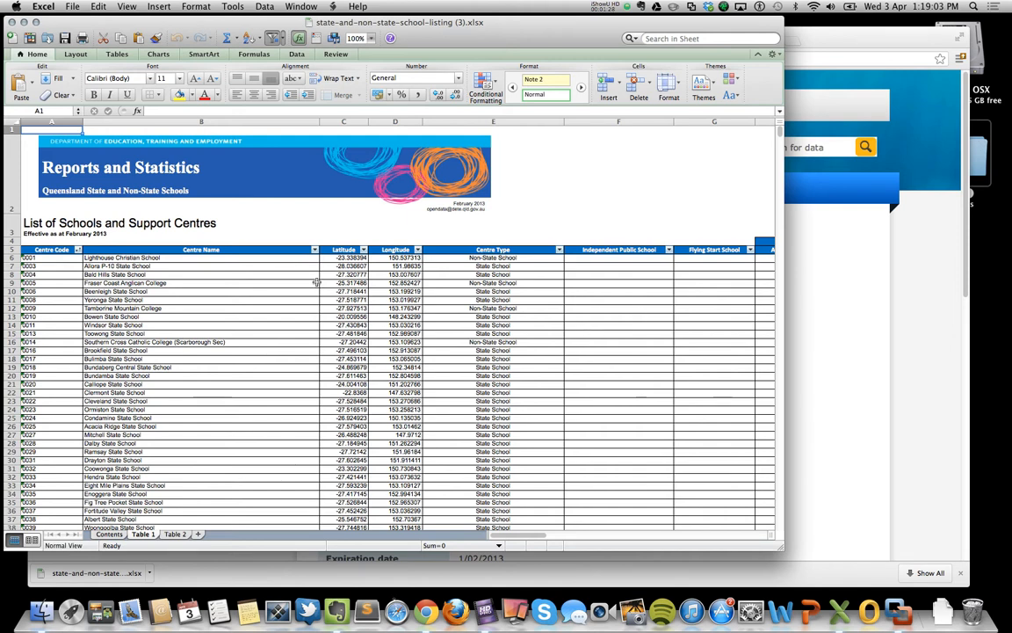
Quit Excel and load the Schools report on the Reports site in Chrome.
{"action": "left_click", "coordinate": [44, 8]}
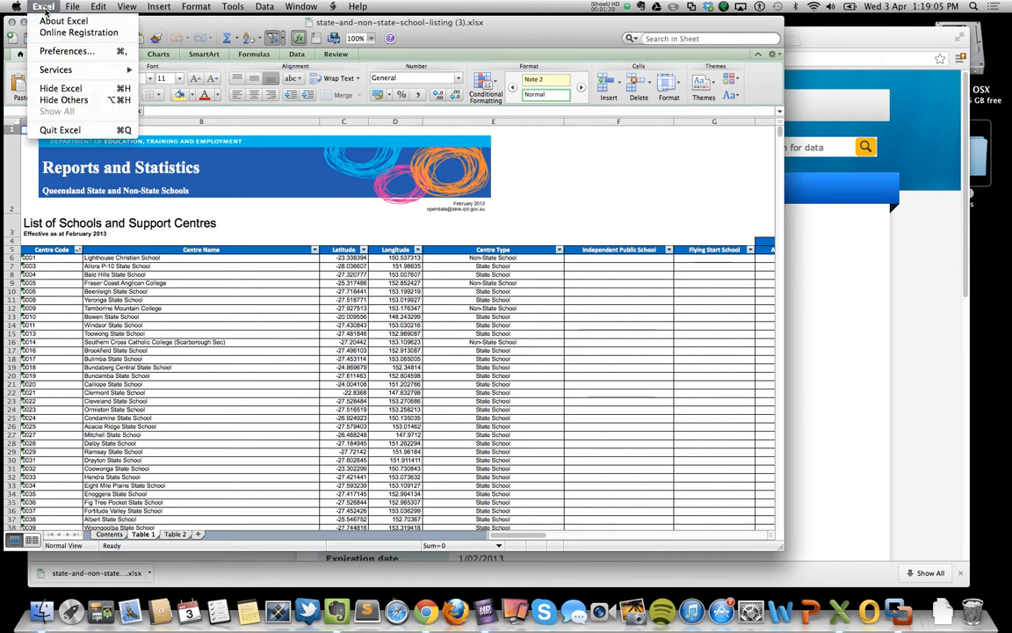
{"action": "left_click", "coordinate": [105, 128]}
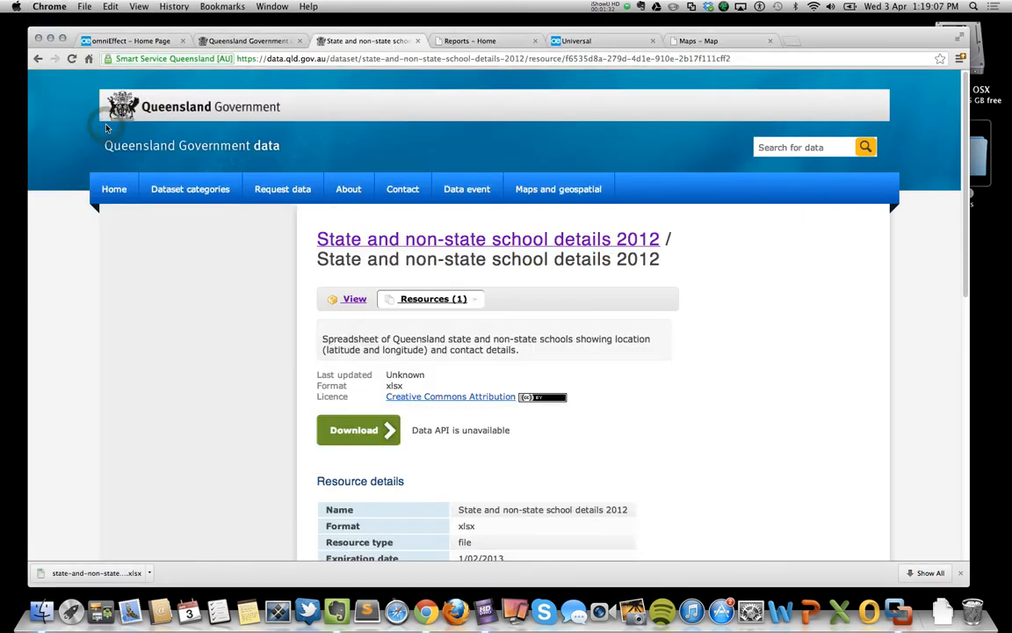
{"action": "left_click", "coordinate": [480, 41]}
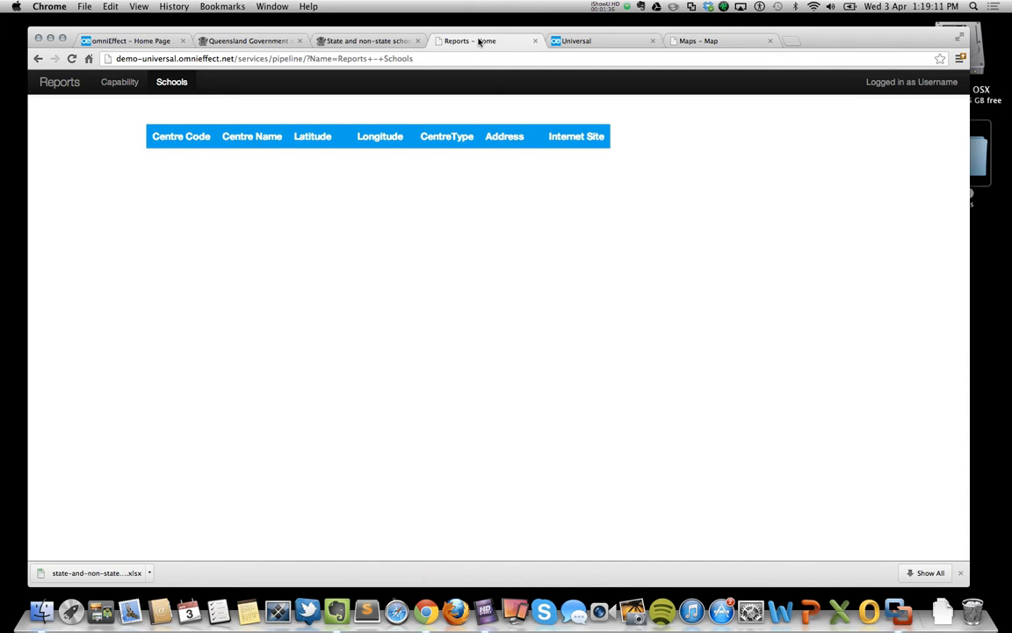
{"action": "left_click", "coordinate": [171, 92]}
Log in to the Universal platform as Administrator by entering the account password.
{"action": "left_click", "coordinate": [582, 41]}
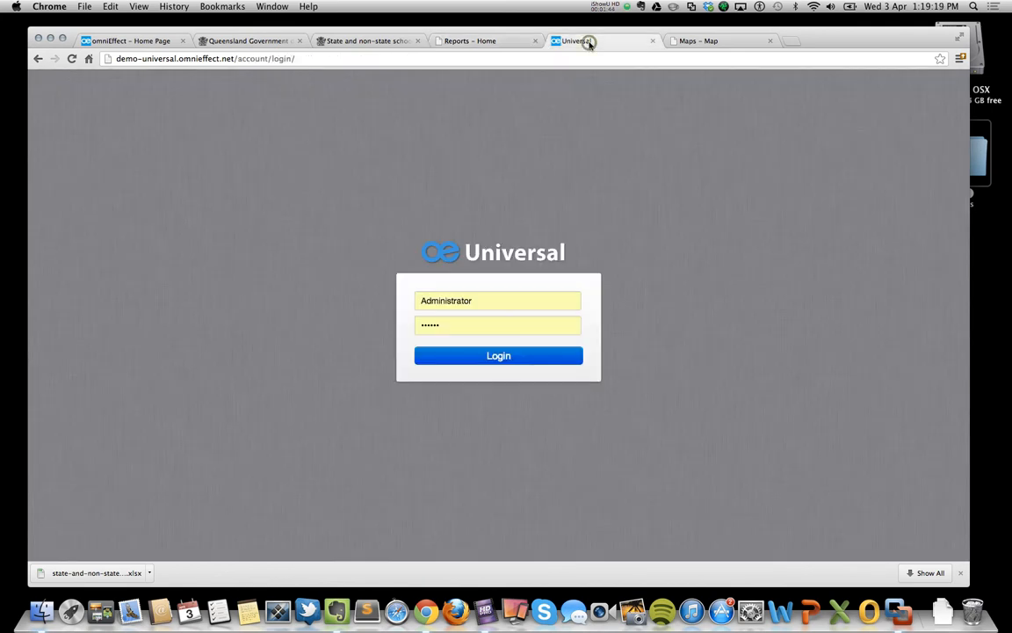
{"action": "left_click_drag", "start_coordinate": [455, 325], "coordinate": [330, 302]}
{"action": "type", "text": "••••••"}
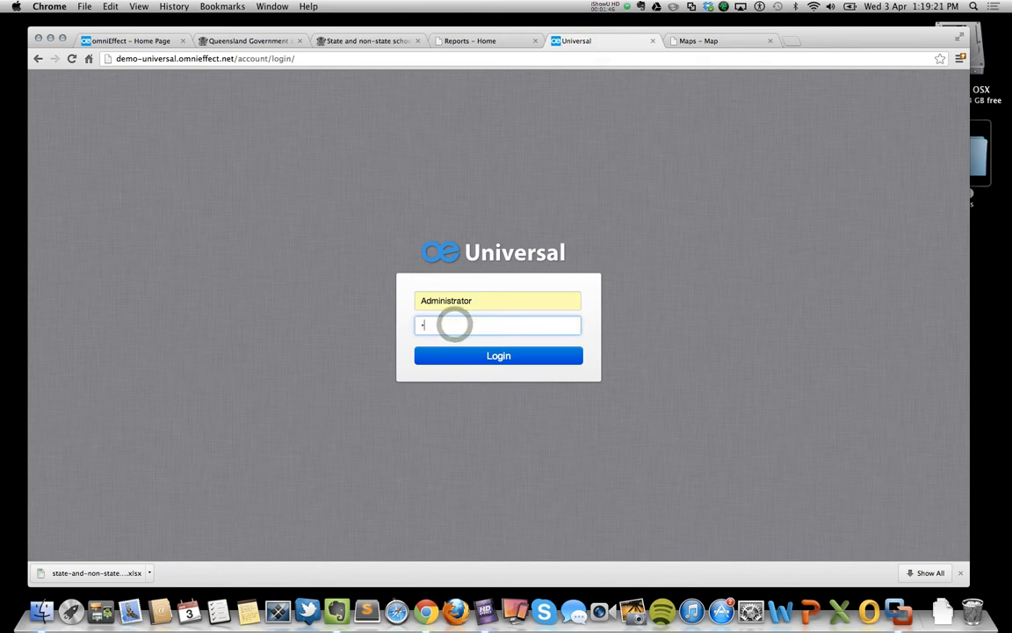
{"action": "key", "text": "Return"}
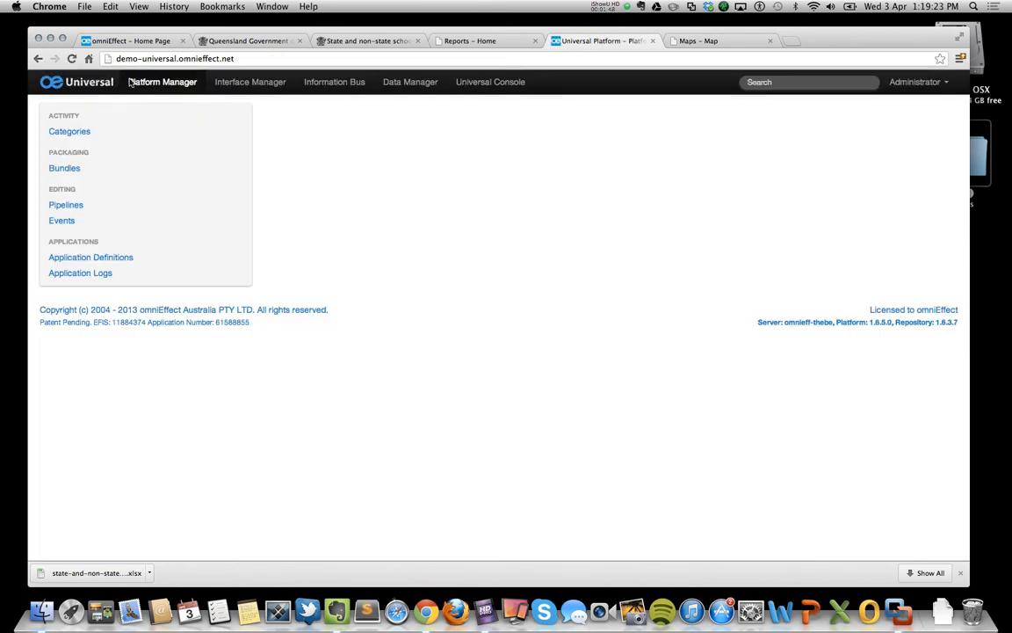
View the items associated with the Open Data - Schools category.
{"action": "left_click", "coordinate": [75, 131]}
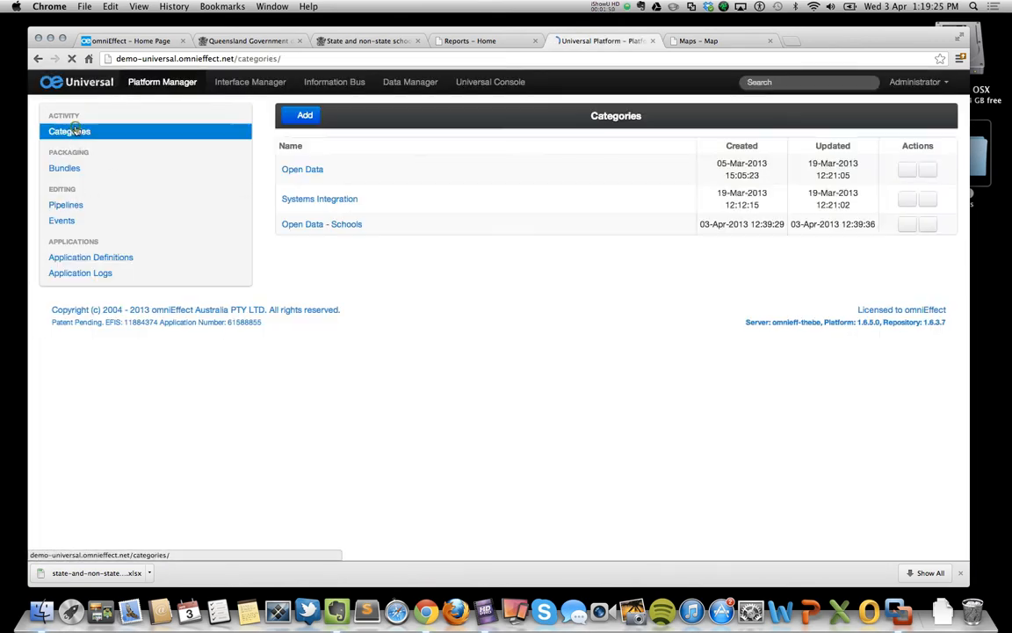
{"action": "left_click", "coordinate": [300, 220]}
{"action": "left_click", "coordinate": [575, 145]}
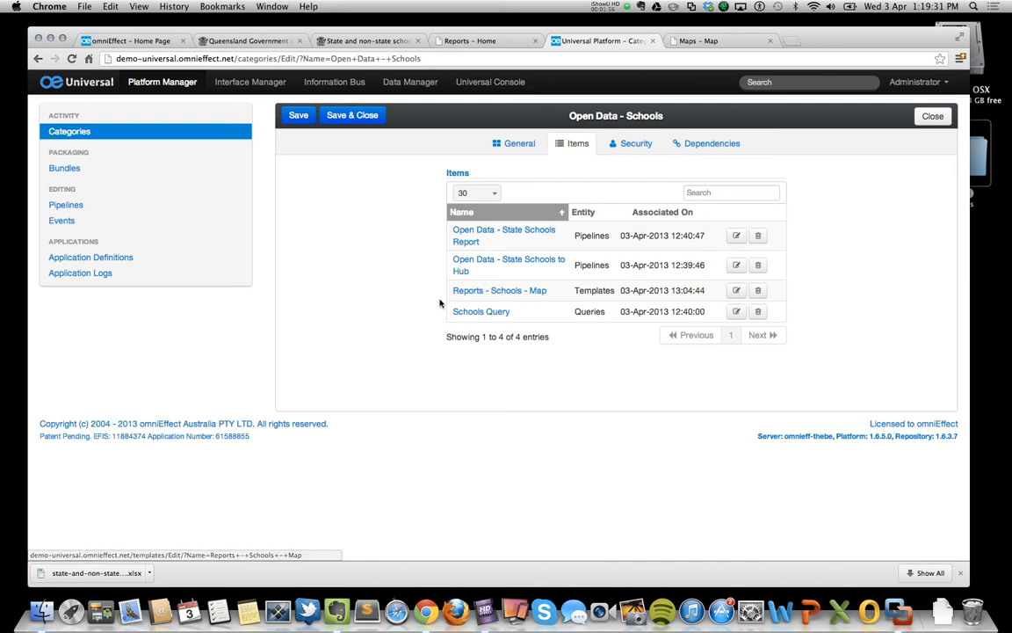
Review the attributes of the School entity in the Open Data data model.
{"action": "left_click", "coordinate": [397, 90]}
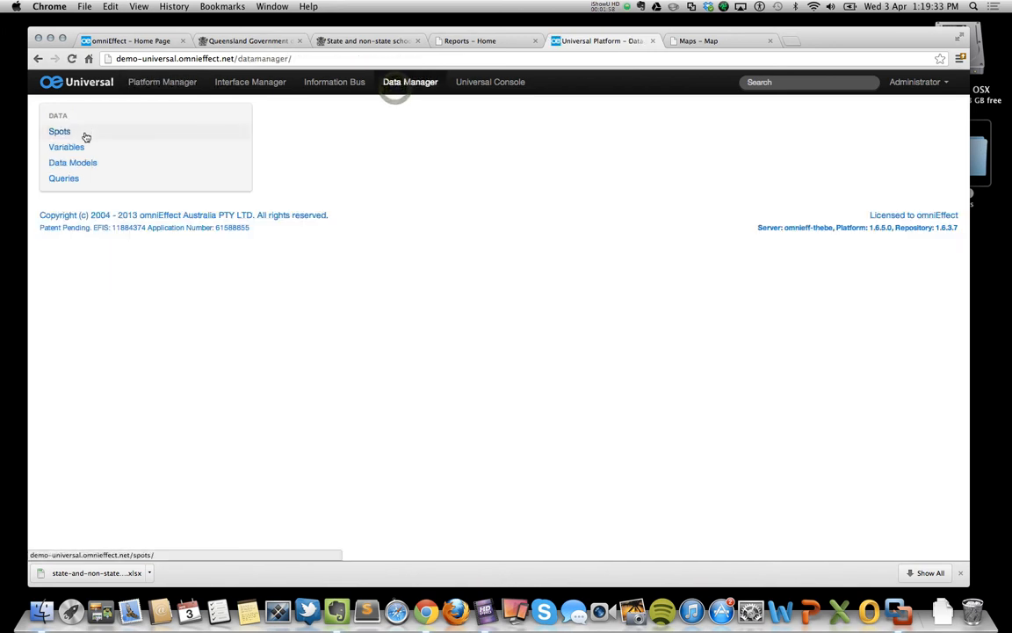
{"action": "left_click", "coordinate": [85, 164]}
{"action": "left_click", "coordinate": [296, 225]}
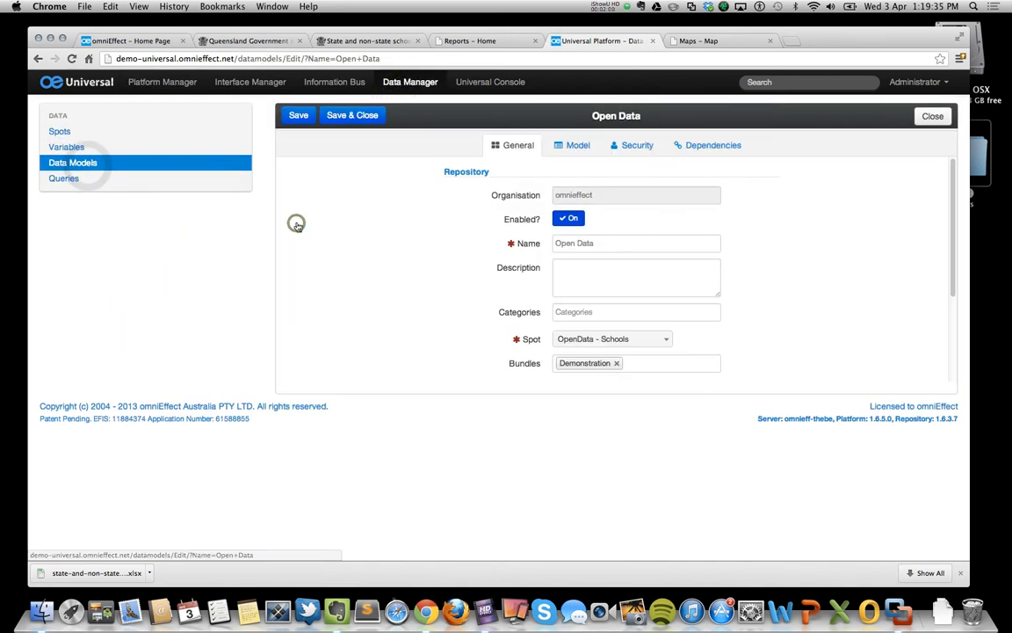
{"action": "left_click", "coordinate": [566, 148]}
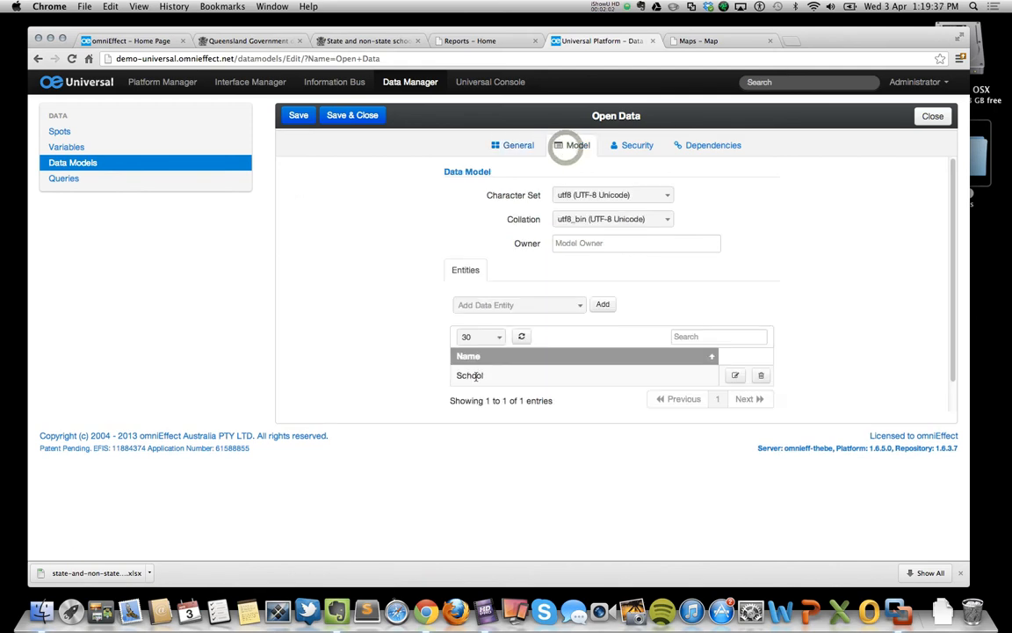
{"action": "left_click", "coordinate": [738, 376]}
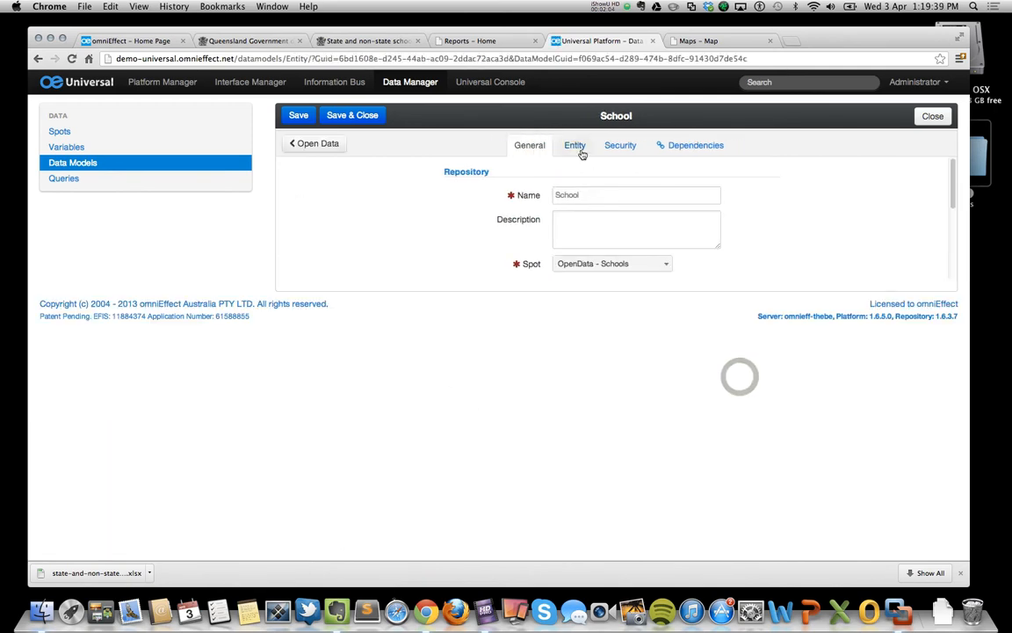
{"action": "left_click", "coordinate": [571, 145]}
{"action": "scroll", "coordinate": [366, 393], "scroll_direction": "down", "scroll_amount": 15}
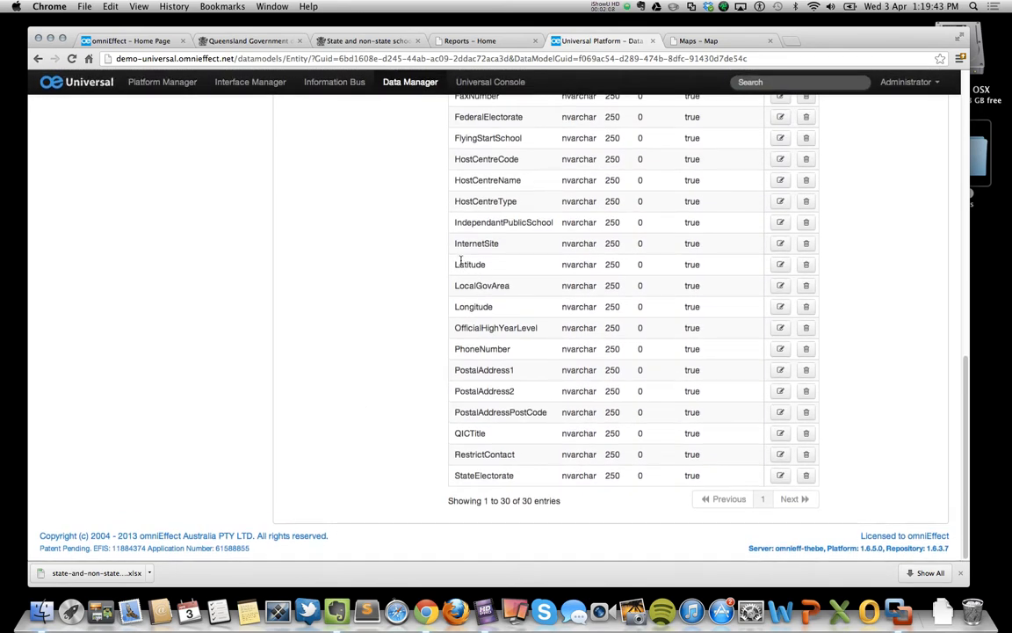
{"action": "scroll", "coordinate": [470, 360], "scroll_direction": "up", "scroll_amount": 15}
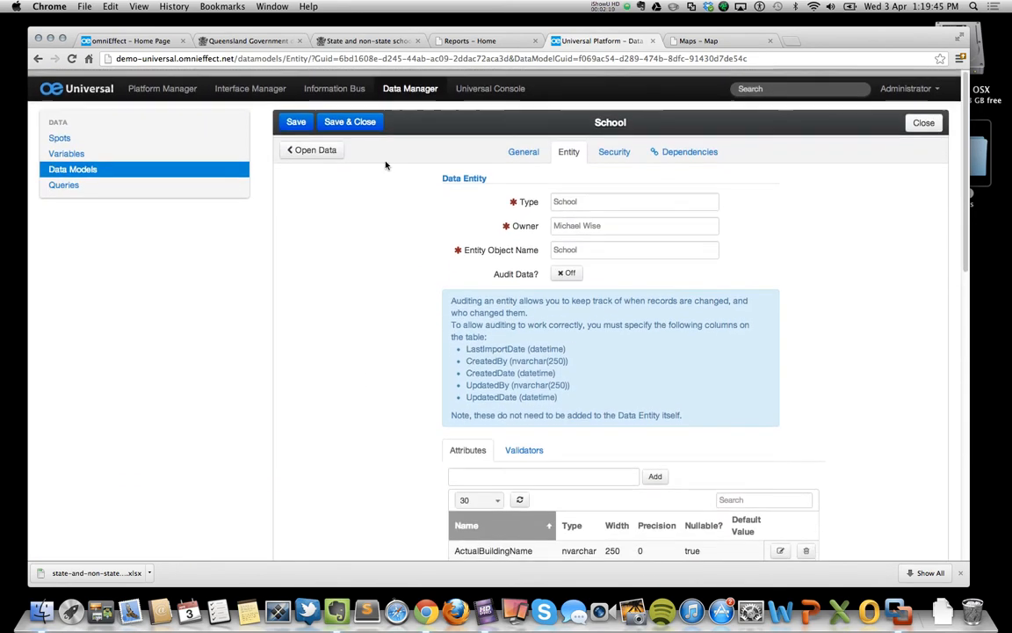
Look through both pages of the Spots list for the configured data sources, including OpenData - Schools.
{"action": "left_click", "coordinate": [68, 134]}
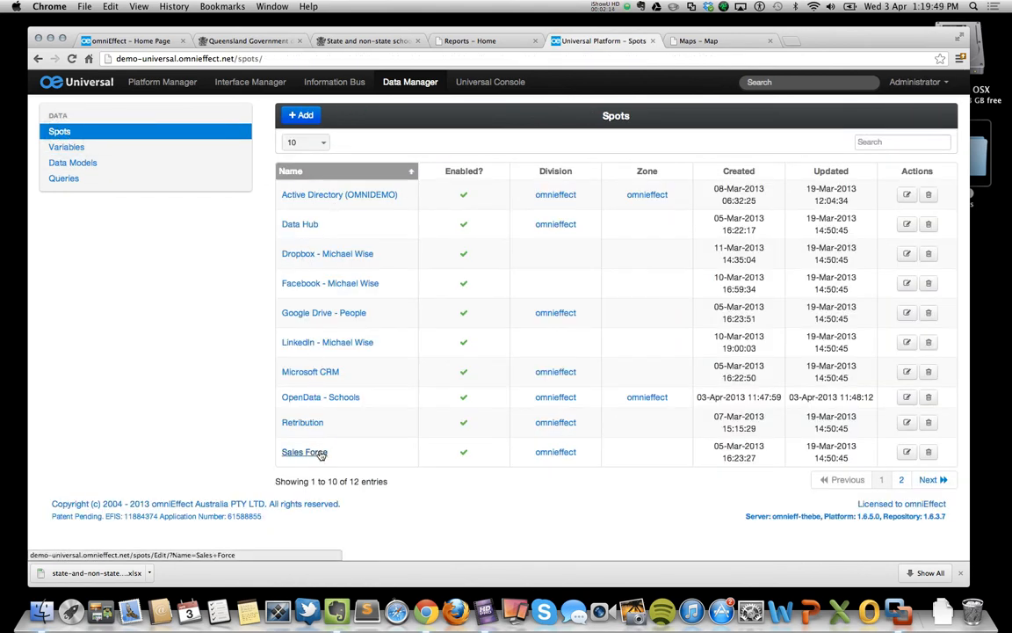
{"action": "left_click", "coordinate": [899, 479]}
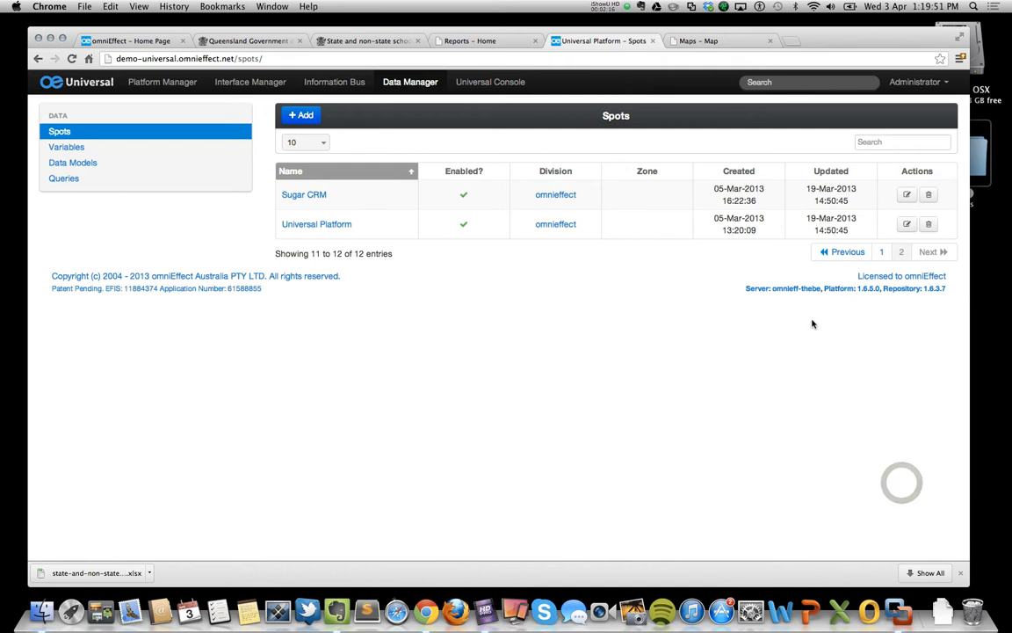
{"action": "left_click", "coordinate": [849, 253]}
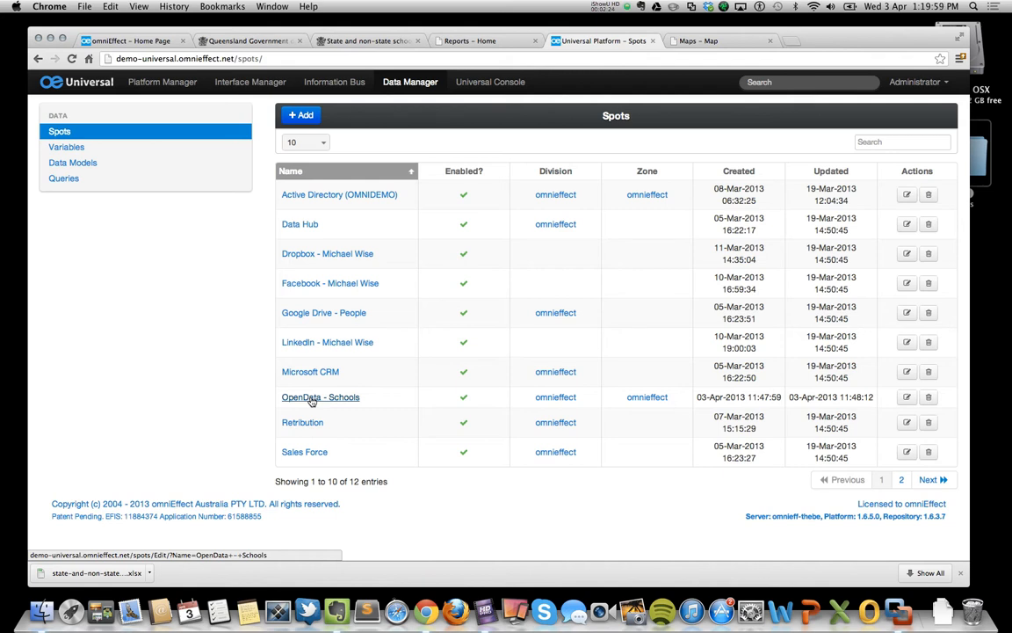
Open the OD School to Hub data format for viewing.
{"action": "left_click", "coordinate": [242, 82]}
{"action": "left_click", "coordinate": [81, 408]}
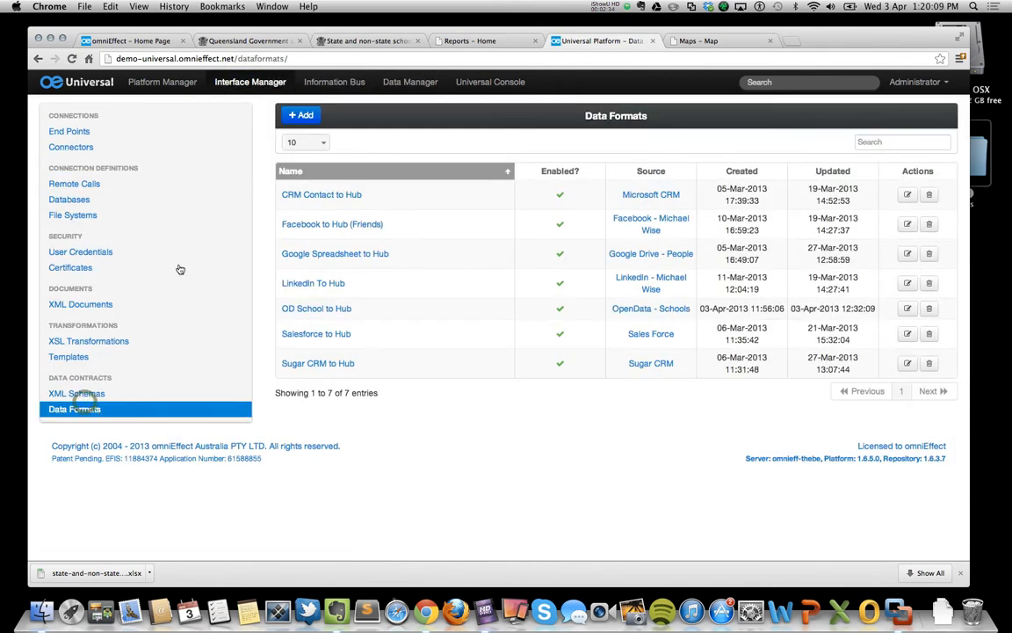
{"action": "left_click", "coordinate": [317, 309]}
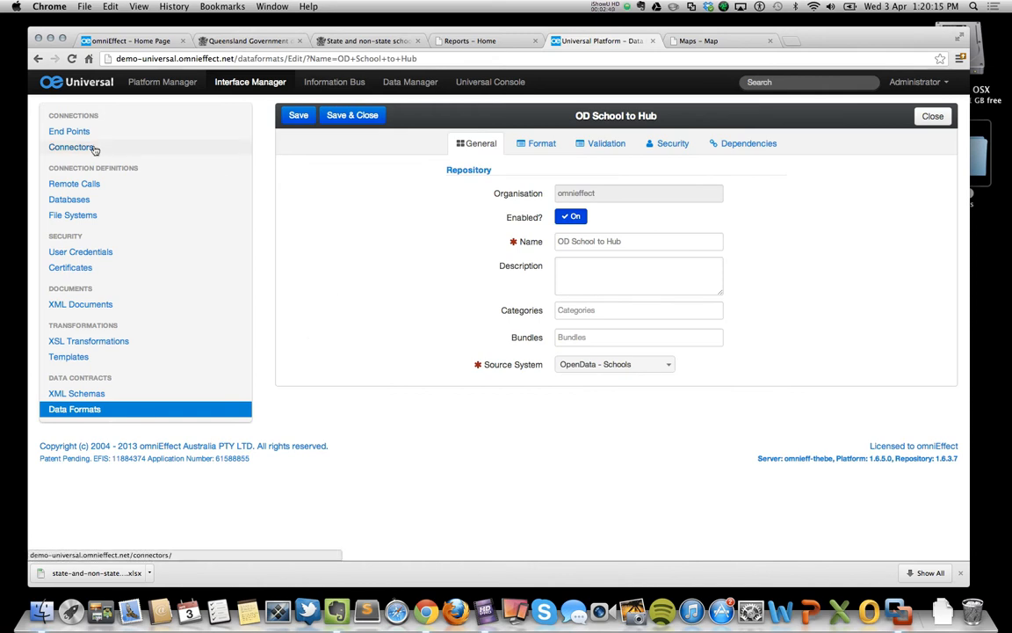
Filter the pipelines by "sch" and open the Open Data - State Schools to Hub pipeline.
{"action": "left_click", "coordinate": [163, 82]}
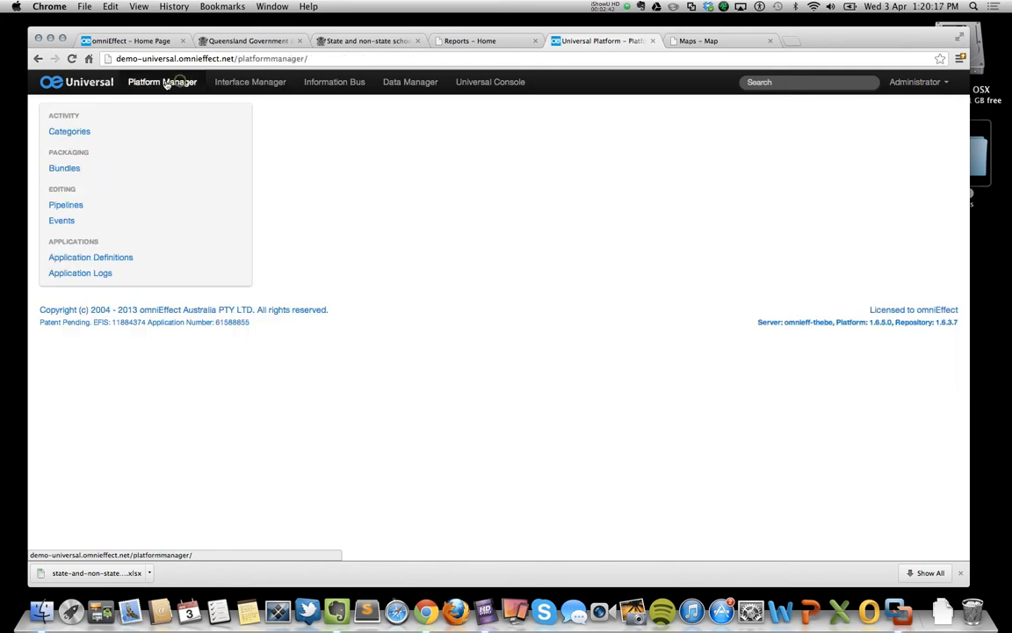
{"action": "left_click", "coordinate": [67, 205]}
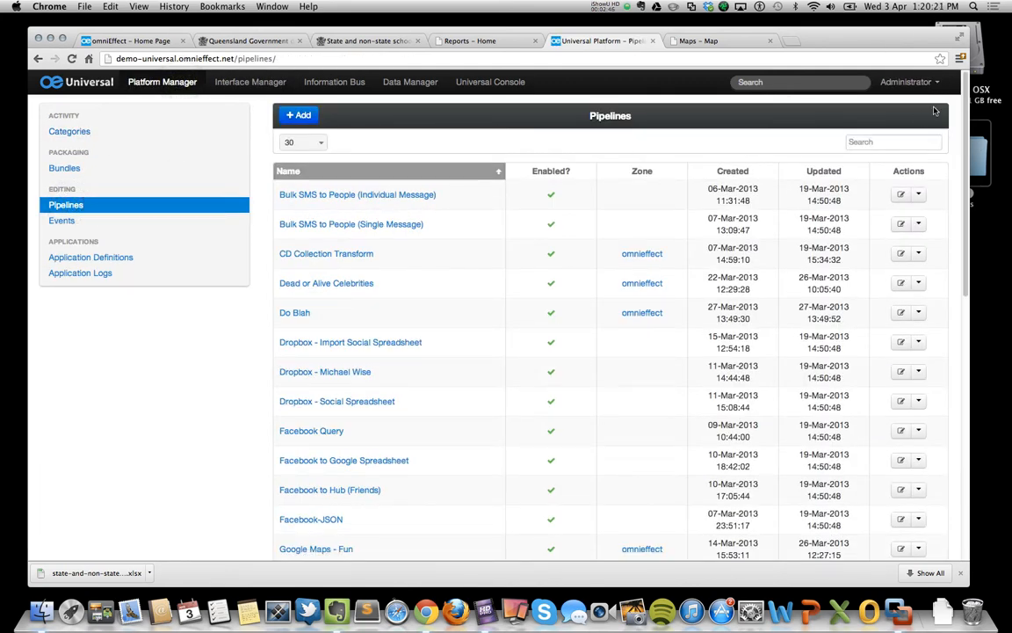
{"action": "left_click", "coordinate": [899, 141]}
{"action": "type", "text": "sh"}
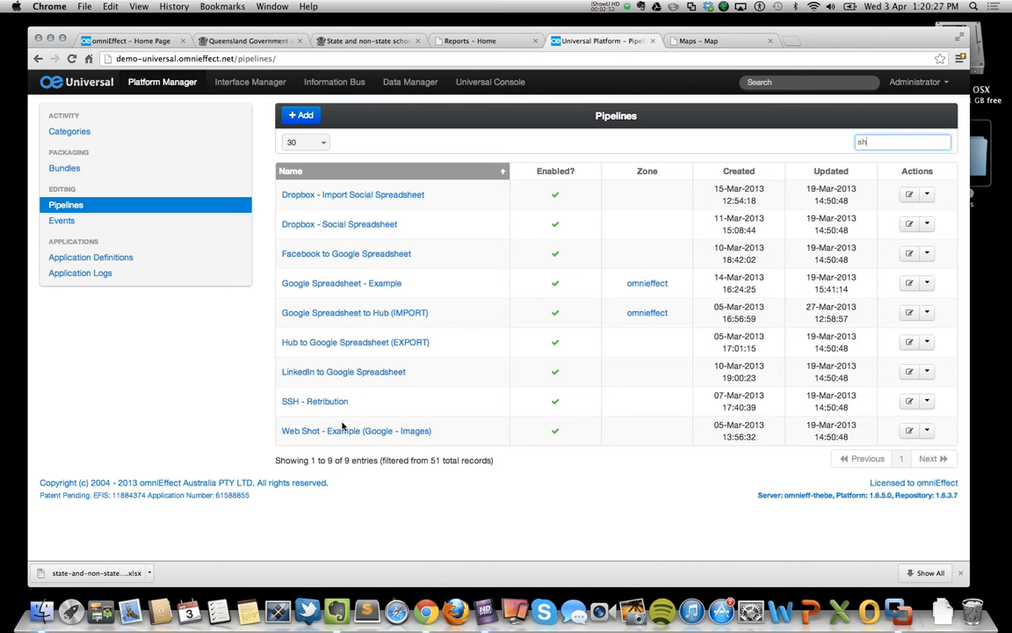
{"action": "key", "text": "BackSpace"}
{"action": "type", "text": "ch"}
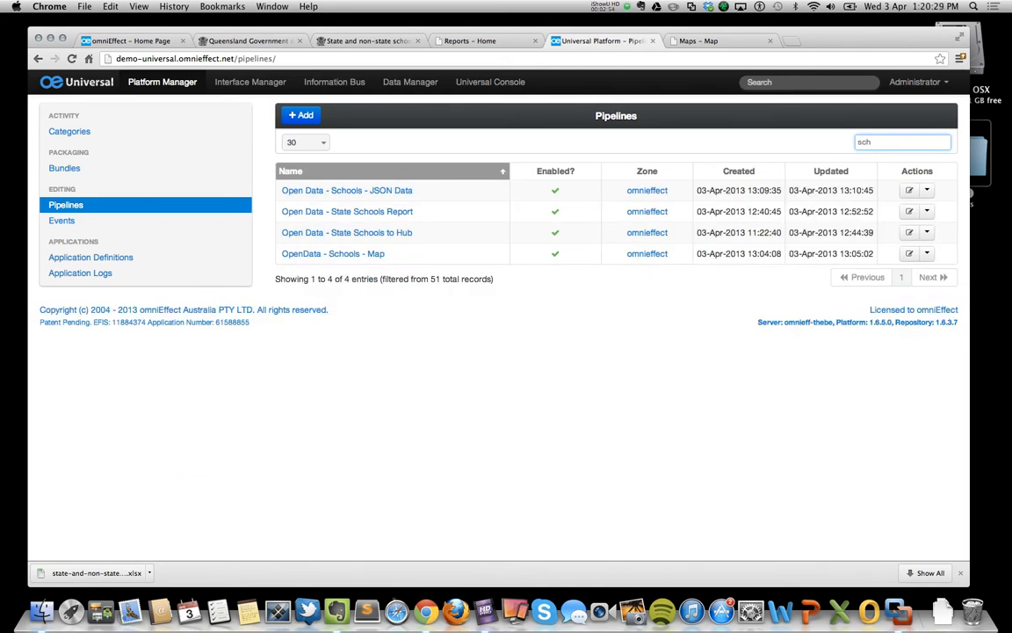
{"action": "left_click", "coordinate": [364, 234]}
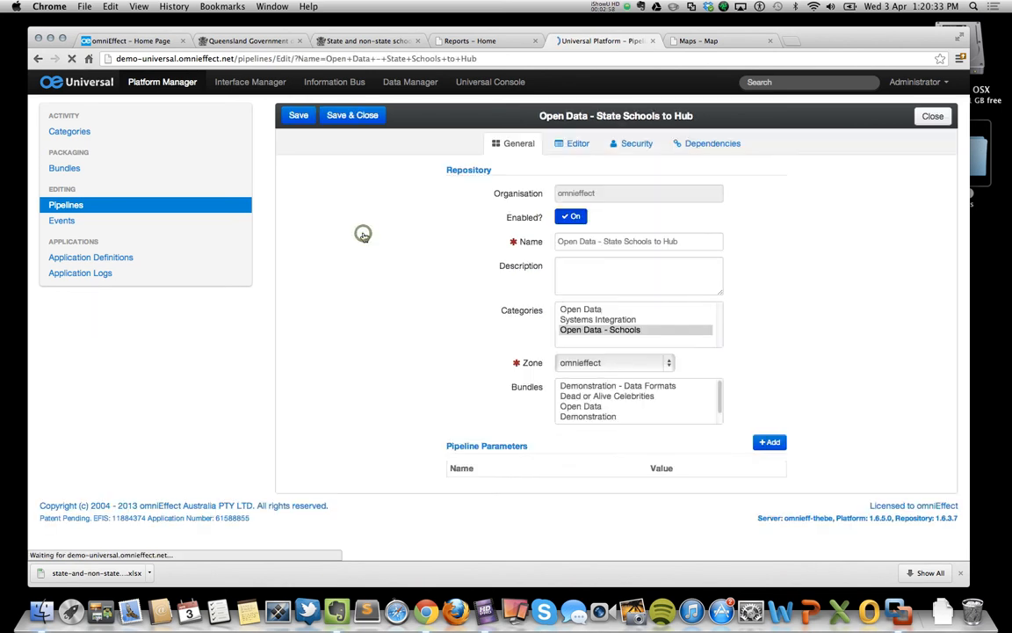
Show the pipeline in its editor, widen the canvas, and inspect the properties of the Download File and Read Spreadsheet activities.
{"action": "left_click", "coordinate": [570, 148]}
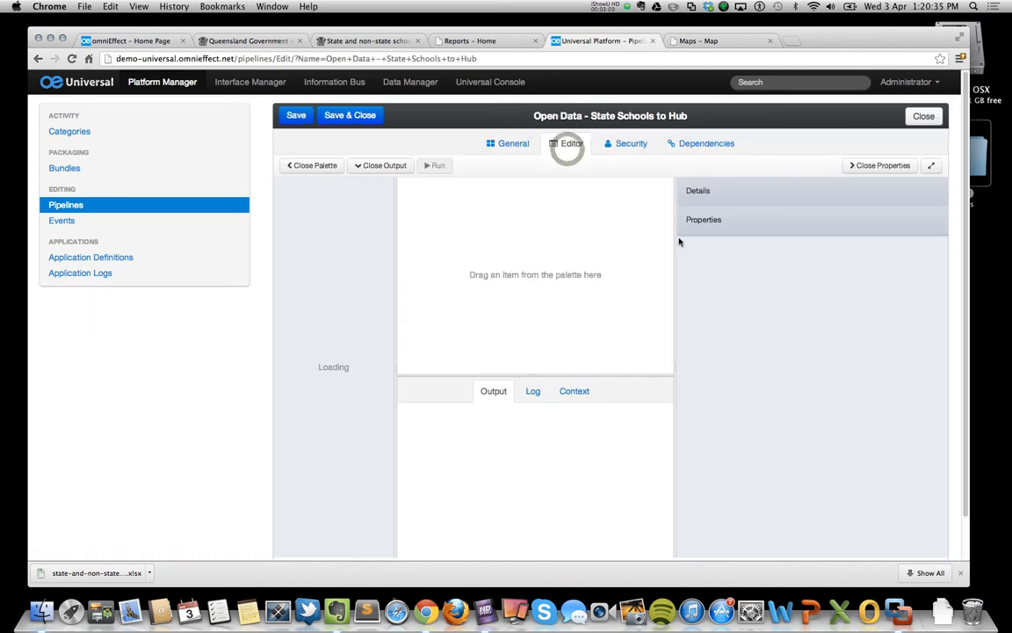
{"action": "left_click_drag", "start_coordinate": [677, 238], "coordinate": [787, 262]}
{"action": "left_click", "coordinate": [520, 255]}
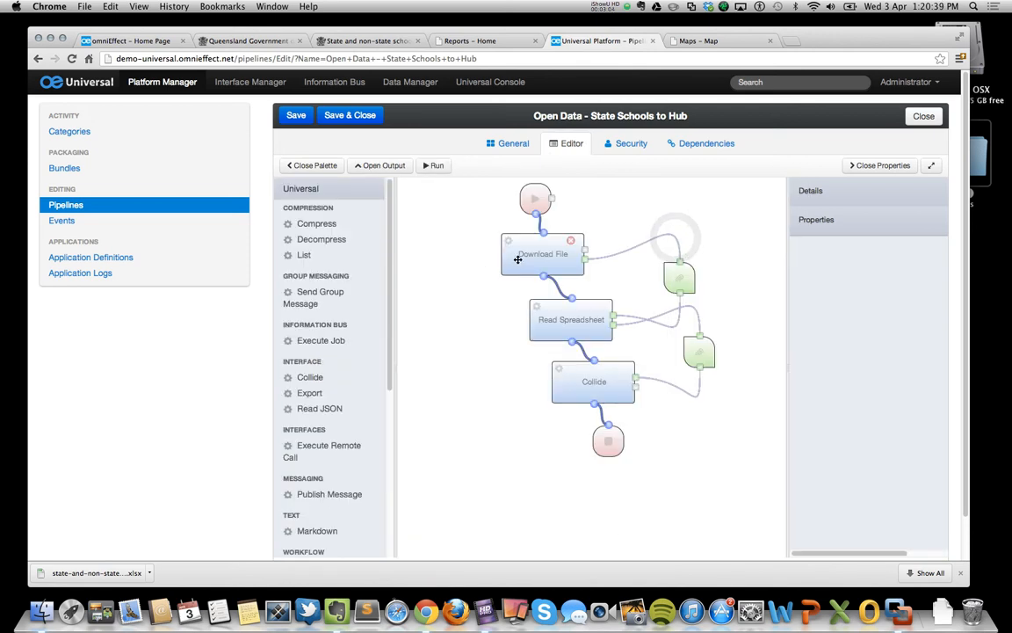
{"action": "triple_click", "coordinate": [873, 372]}
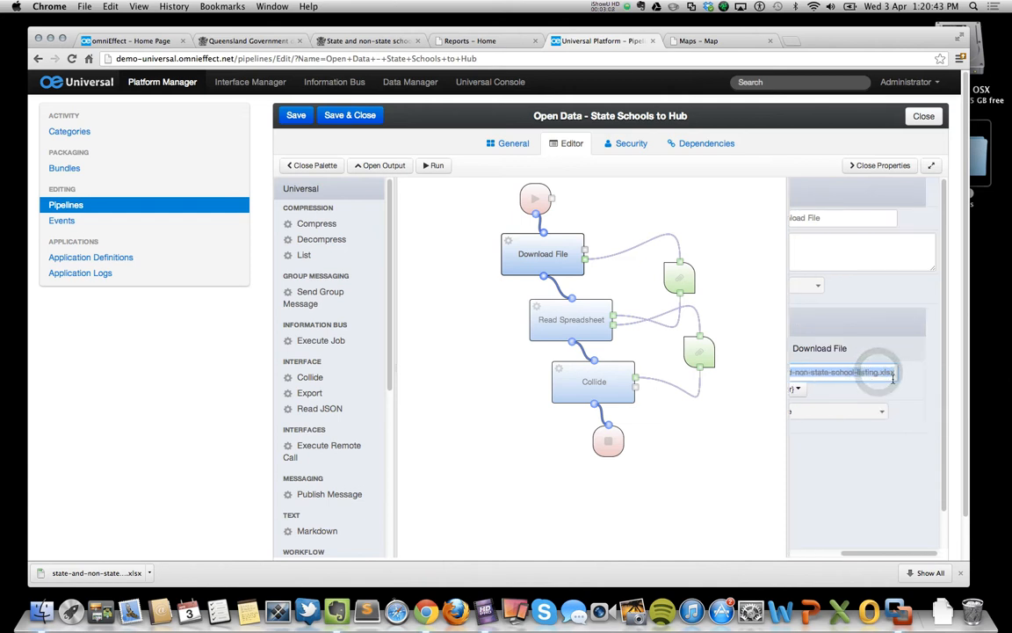
{"action": "left_click", "coordinate": [555, 313]}
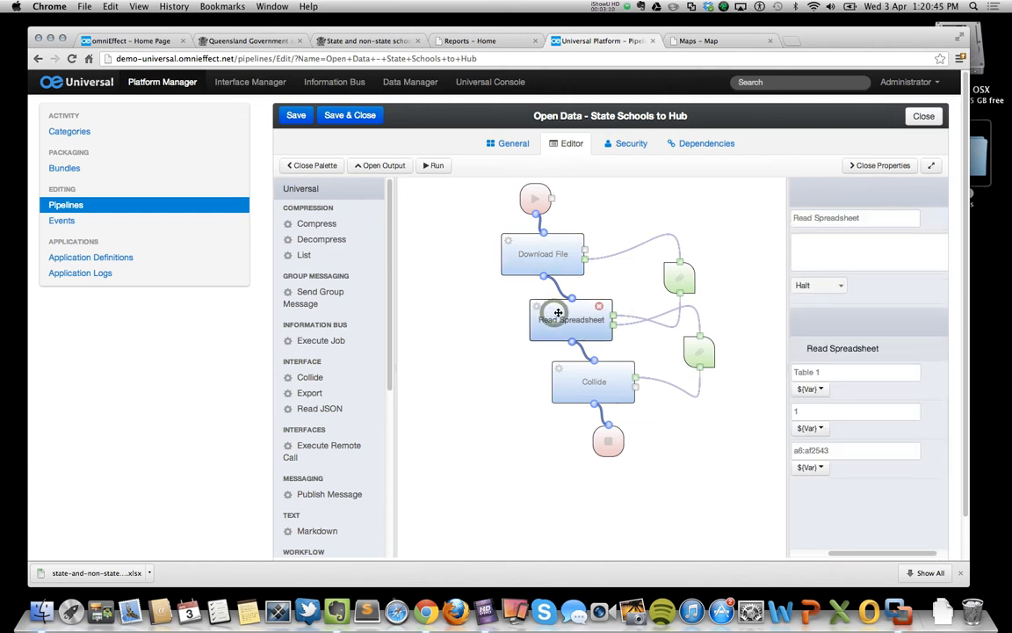
Inspect the full properties of the Read Spreadsheet and Collide activities and run the State Schools to Hub pipeline.
{"action": "left_click_drag", "start_coordinate": [841, 368], "coordinate": [763, 366]}
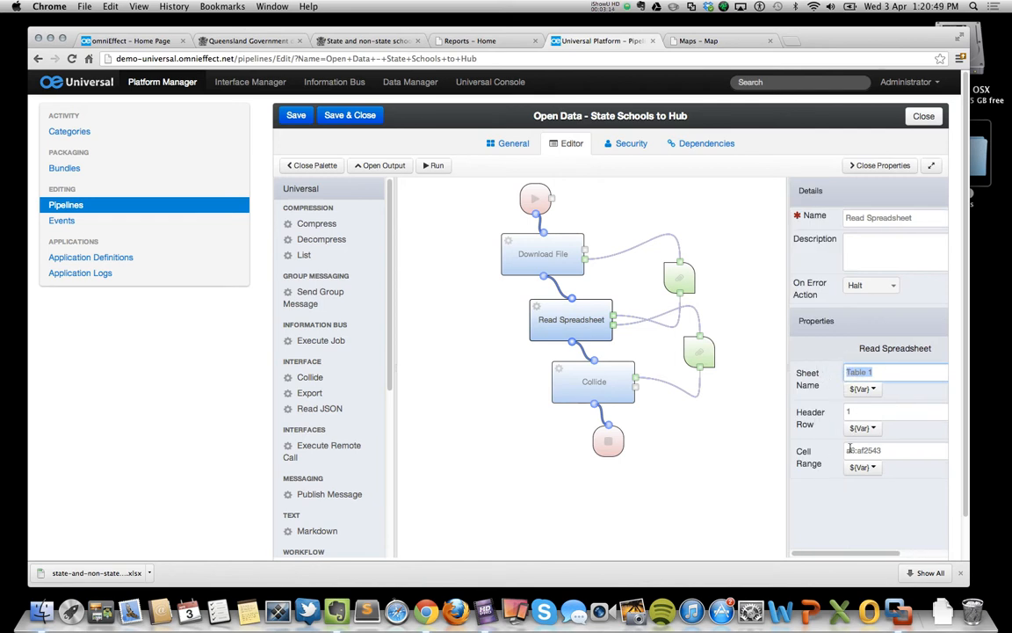
{"action": "left_click", "coordinate": [590, 379]}
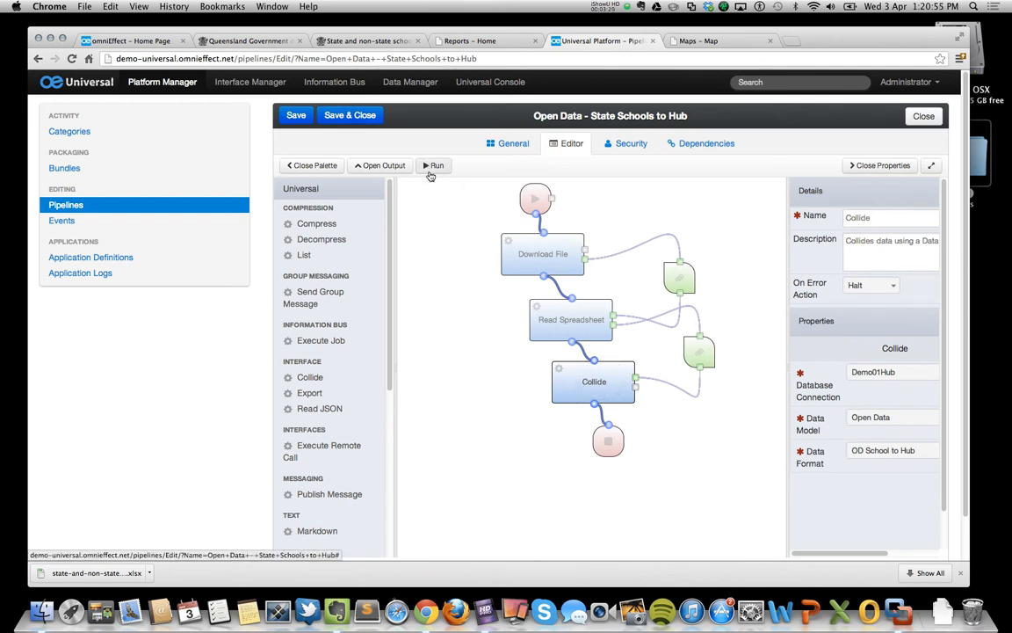
{"action": "left_click", "coordinate": [432, 166]}
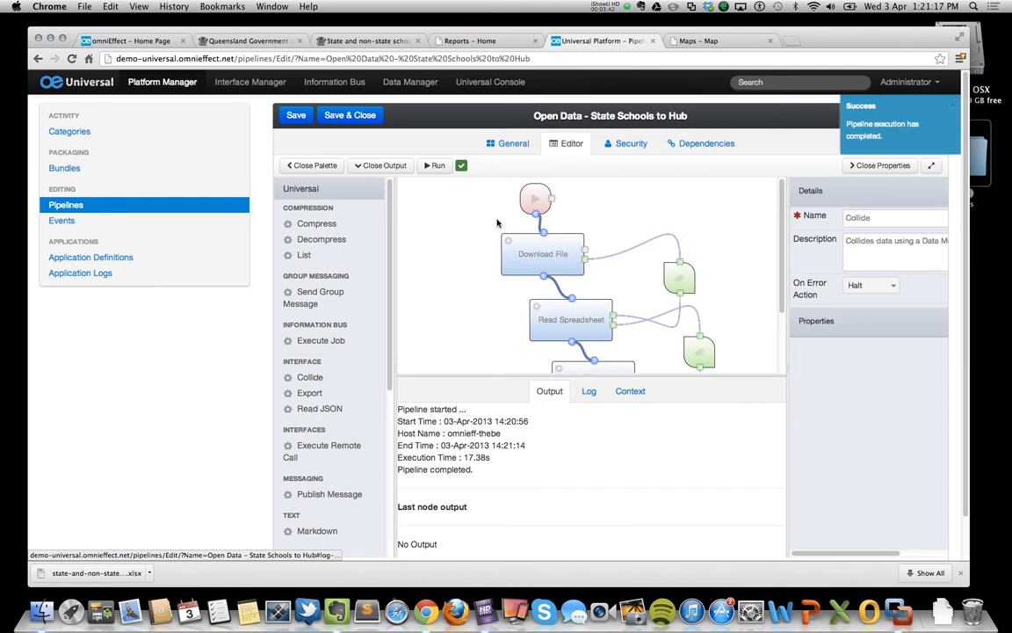
Reload the Schools report on the Reports site and look through the listed schools.
{"action": "left_click", "coordinate": [472, 40]}
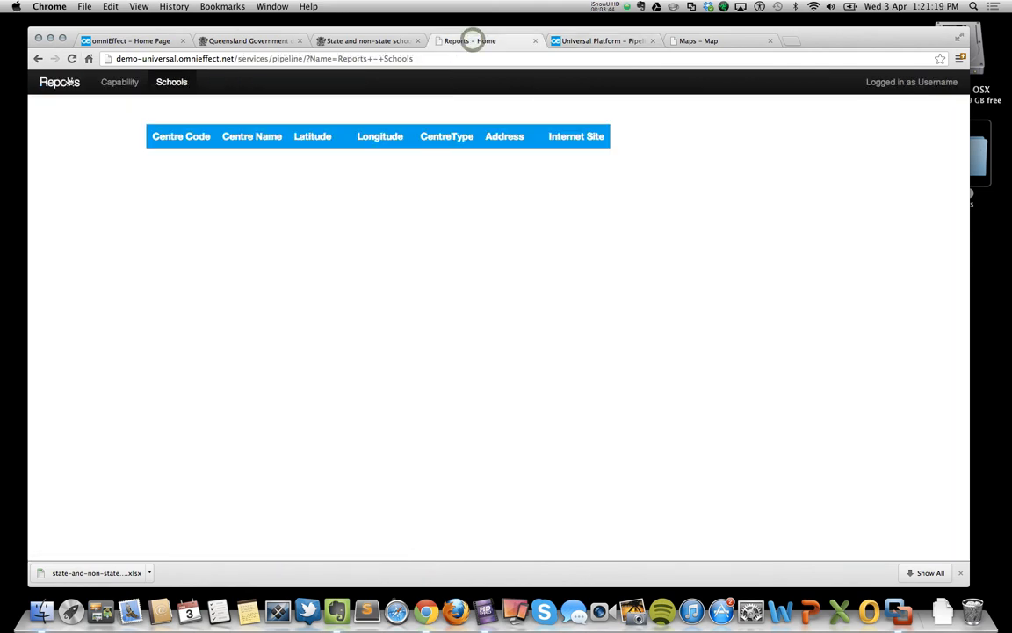
{"action": "left_click", "coordinate": [156, 80]}
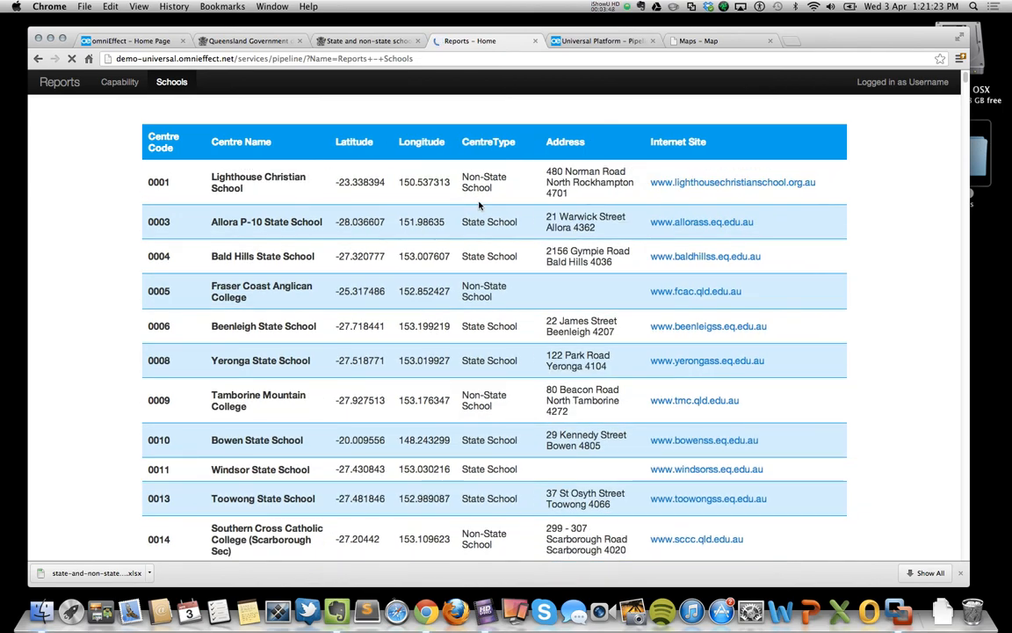
{"action": "scroll", "coordinate": [480, 205], "scroll_direction": "down", "scroll_amount": 5}
{"action": "scroll", "coordinate": [479, 204], "scroll_direction": "down", "scroll_amount": 20}
{"action": "scroll", "coordinate": [479, 204], "scroll_direction": "up", "scroll_amount": 20}
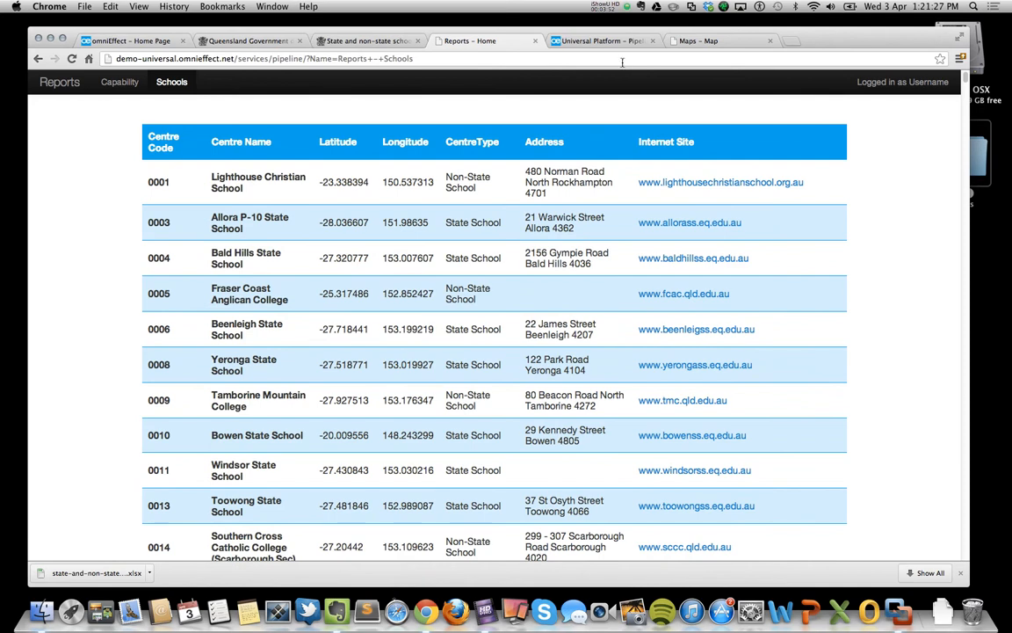
Open the Schools Query from the Universal platform's data queries and show its SQL in the editor.
{"action": "left_click", "coordinate": [555, 41]}
{"action": "left_click", "coordinate": [429, 80]}
{"action": "left_click", "coordinate": [64, 179]}
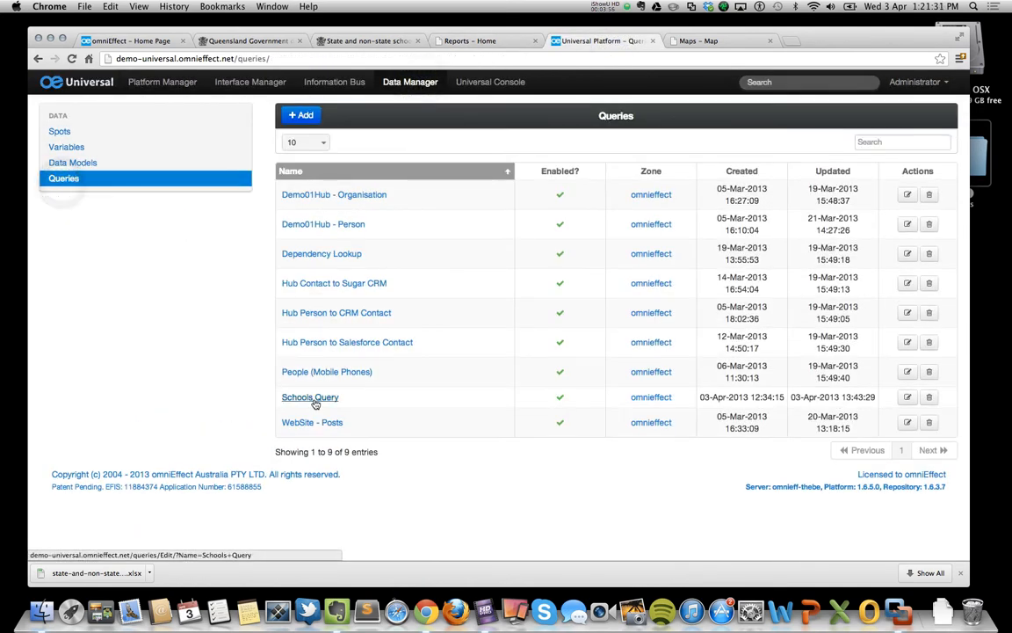
{"action": "left_click", "coordinate": [309, 398]}
{"action": "left_click", "coordinate": [575, 144]}
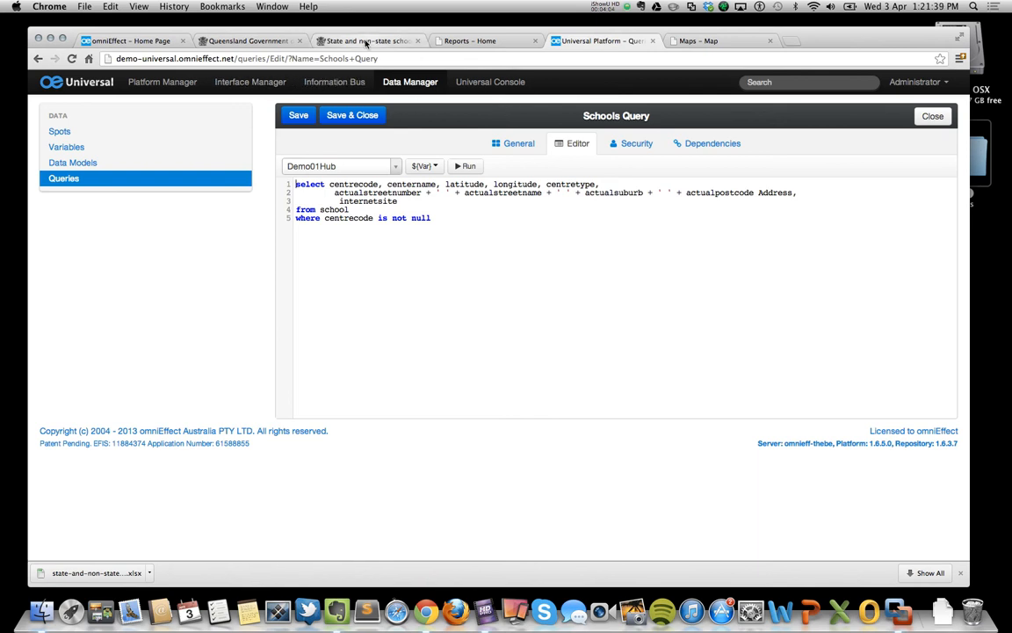
View the Queensland Government school details 2012 dataset page and reload the Schools report.
{"action": "left_click", "coordinate": [367, 42]}
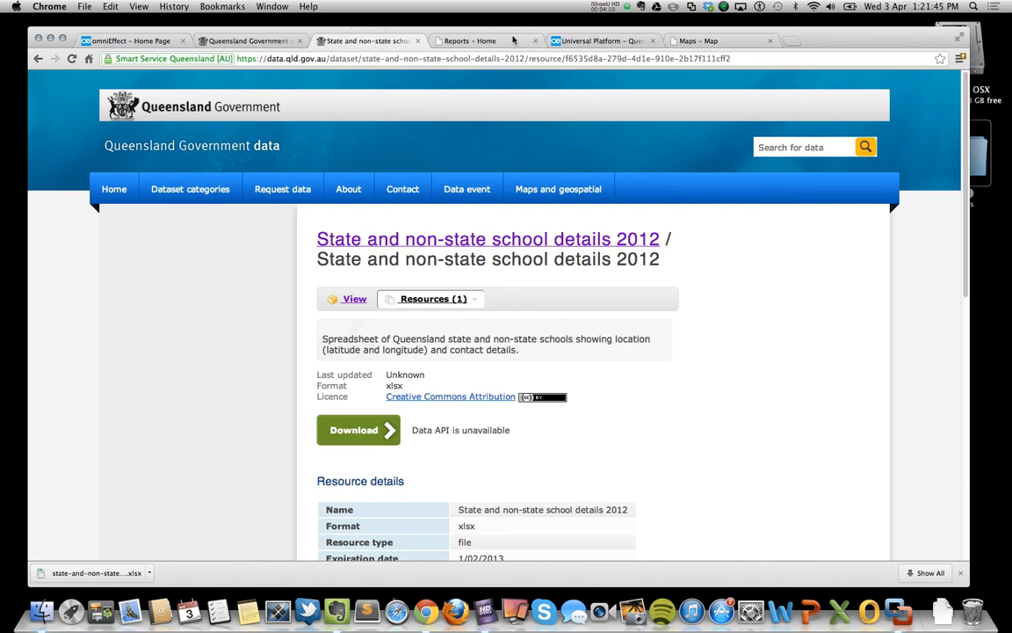
{"action": "left_click", "coordinate": [474, 40]}
{"action": "left_click", "coordinate": [176, 89]}
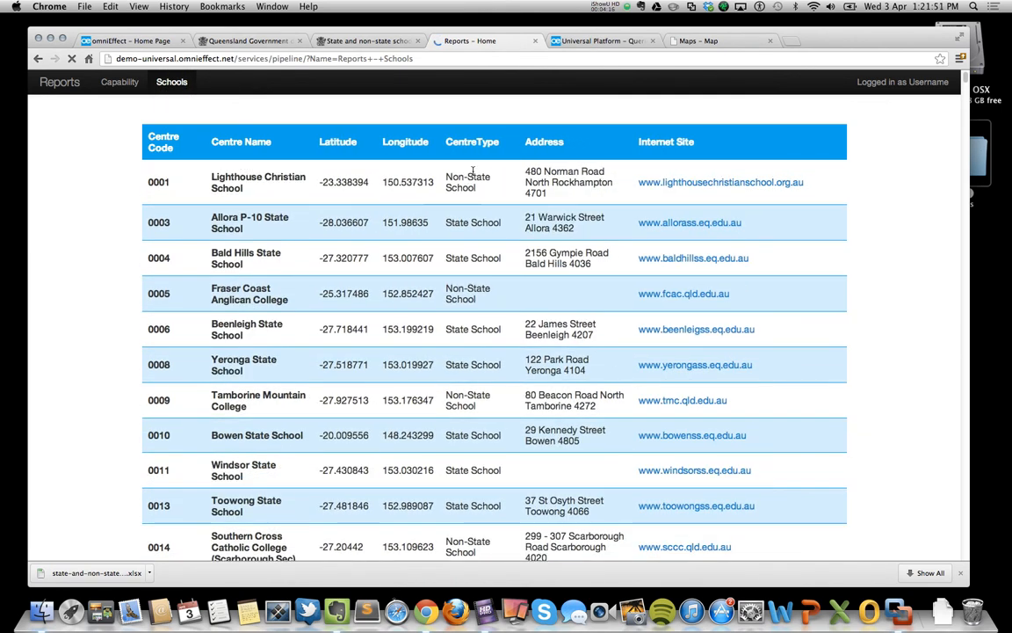
Open the Reports - Schools - Map template in the Universal platform and examine its code down to the map initialisation.
{"action": "left_click", "coordinate": [580, 41]}
{"action": "left_click", "coordinate": [245, 83]}
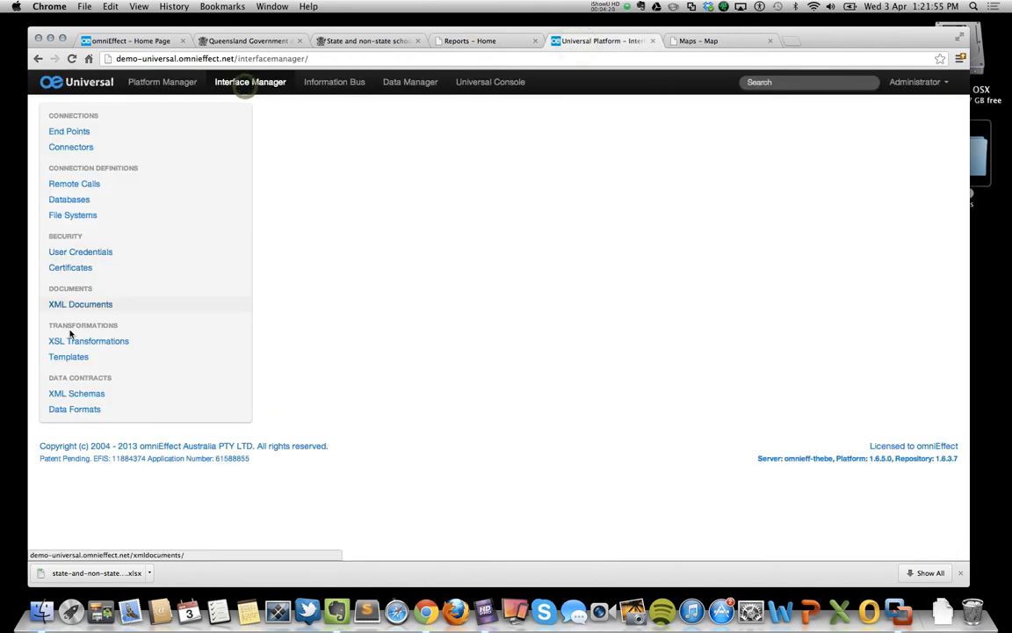
{"action": "left_click", "coordinate": [69, 356]}
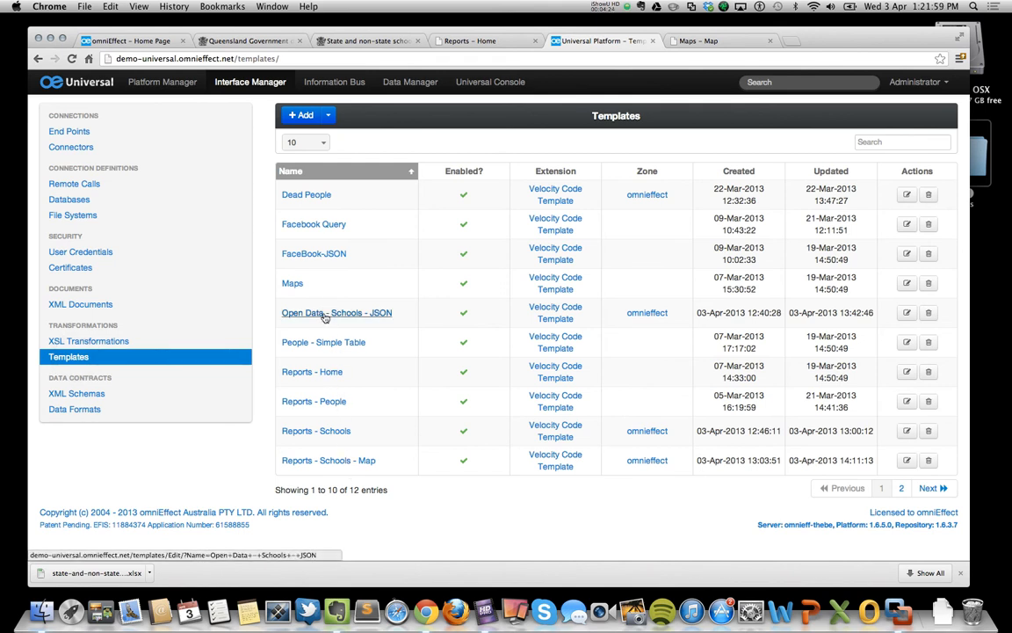
{"action": "left_click", "coordinate": [353, 459]}
{"action": "left_click", "coordinate": [567, 144]}
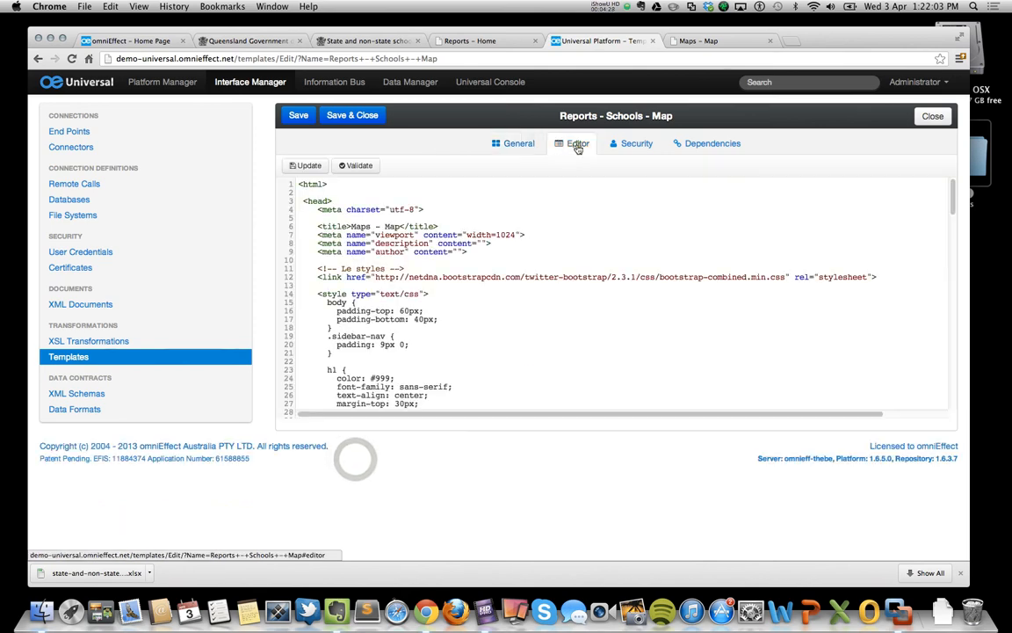
{"action": "scroll", "coordinate": [532, 255], "scroll_direction": "down", "scroll_amount": 5}
{"action": "scroll", "coordinate": [532, 255], "scroll_direction": "down", "scroll_amount": 10}
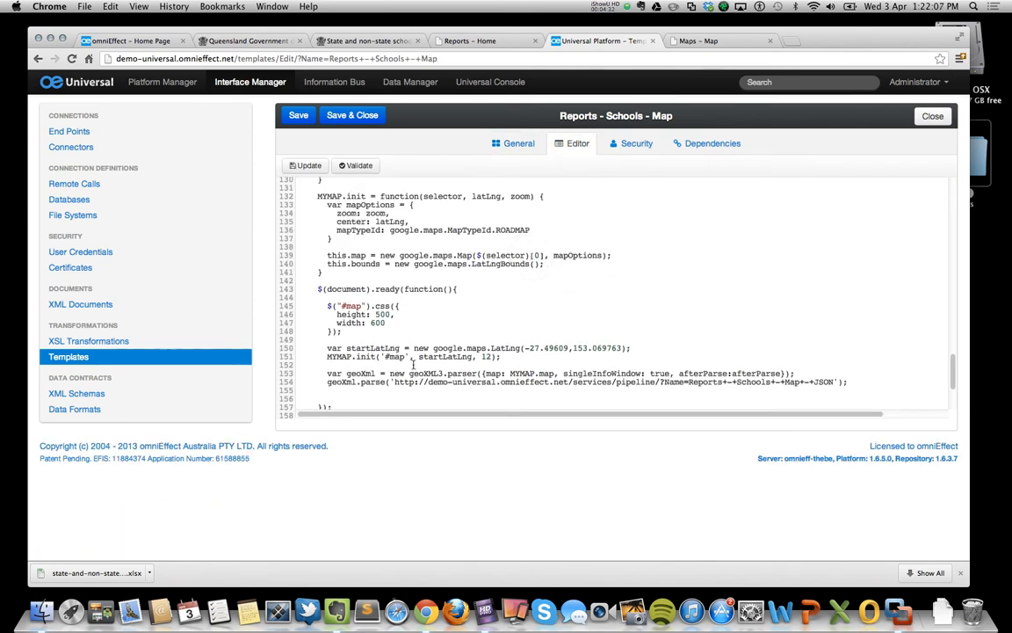
Open the Open Data - Schools - JSON template in its editor and examine the KML placemark code.
{"action": "left_click", "coordinate": [87, 358]}
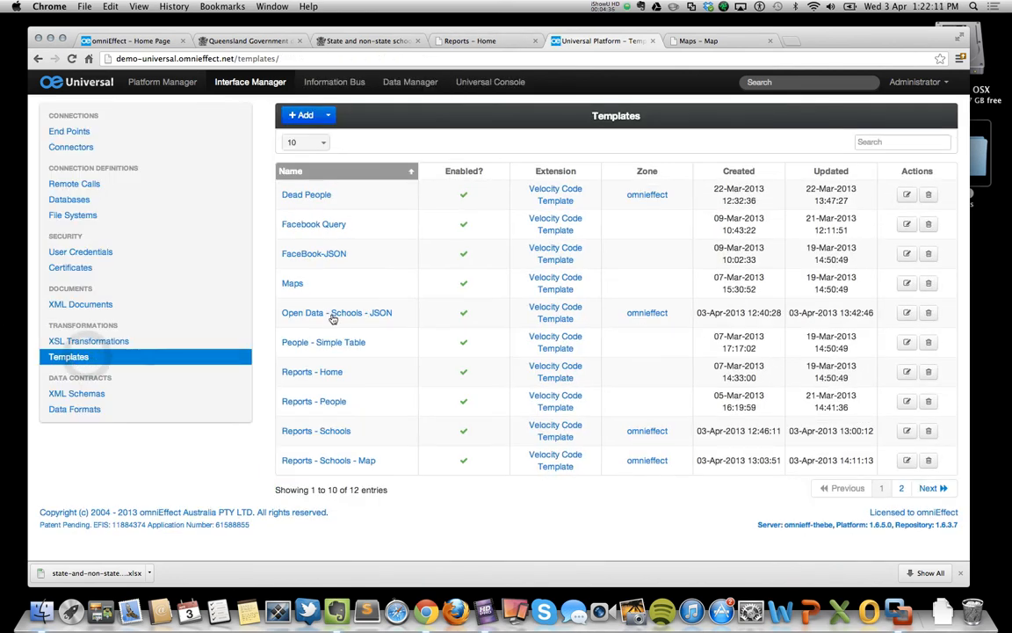
{"action": "left_click", "coordinate": [334, 317]}
{"action": "left_click", "coordinate": [567, 143]}
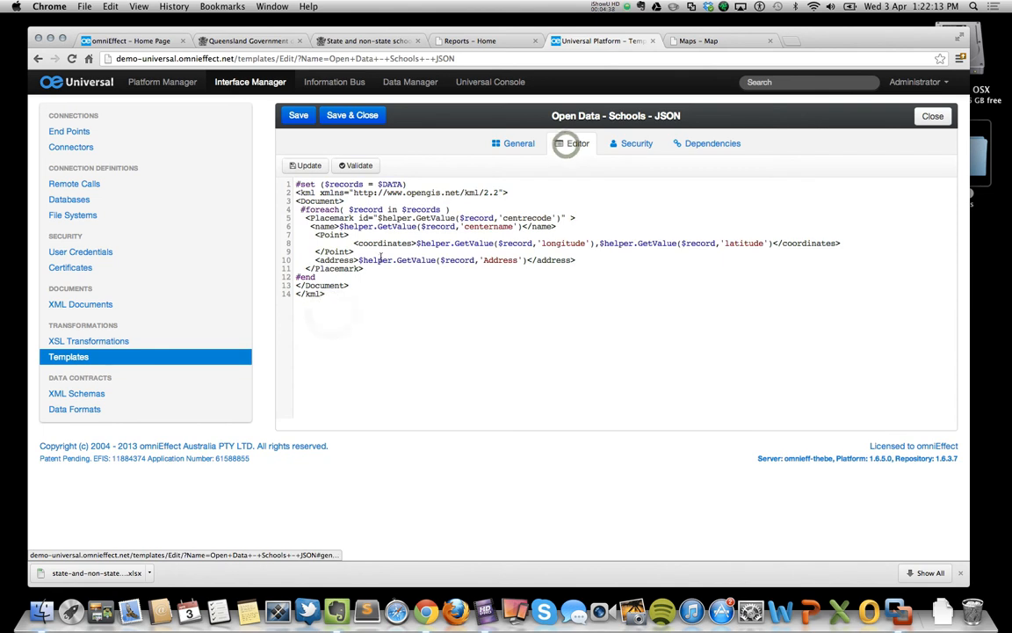
{"action": "key", "text": "super+a"}
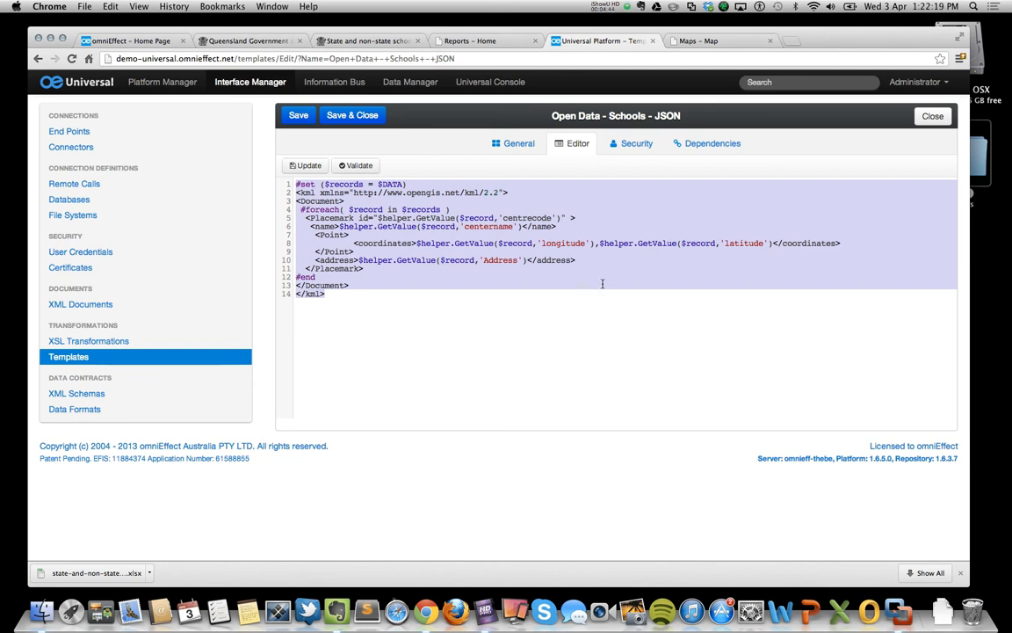
{"action": "left_click", "coordinate": [602, 283]}
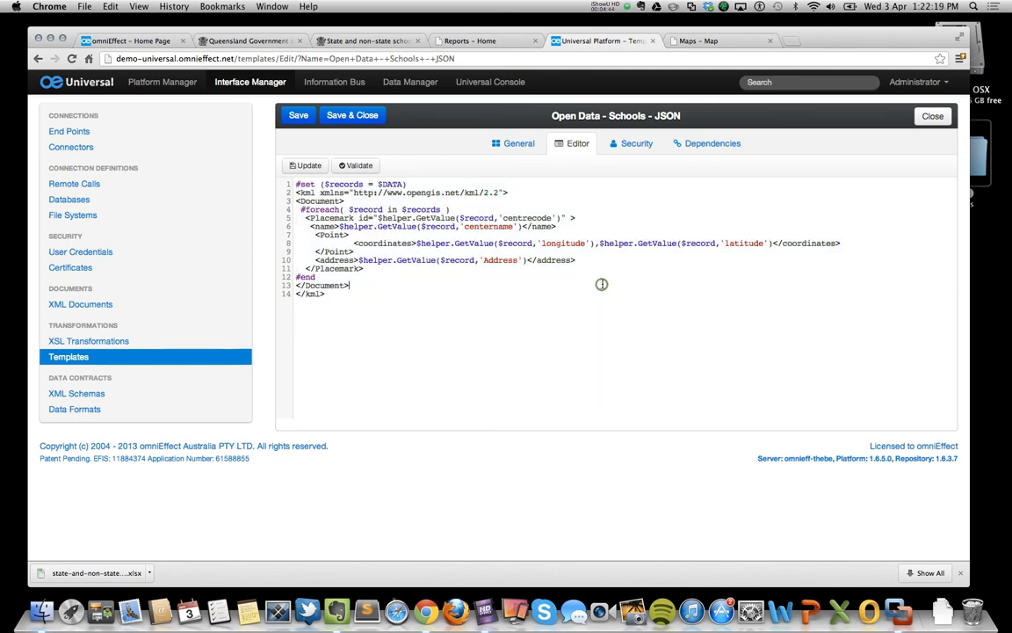
Load the Schools Maps page and explore the Queensland school markers around Townsville and inland past Charters Towers.
{"action": "left_click", "coordinate": [704, 41]}
{"action": "left_click", "coordinate": [215, 84]}
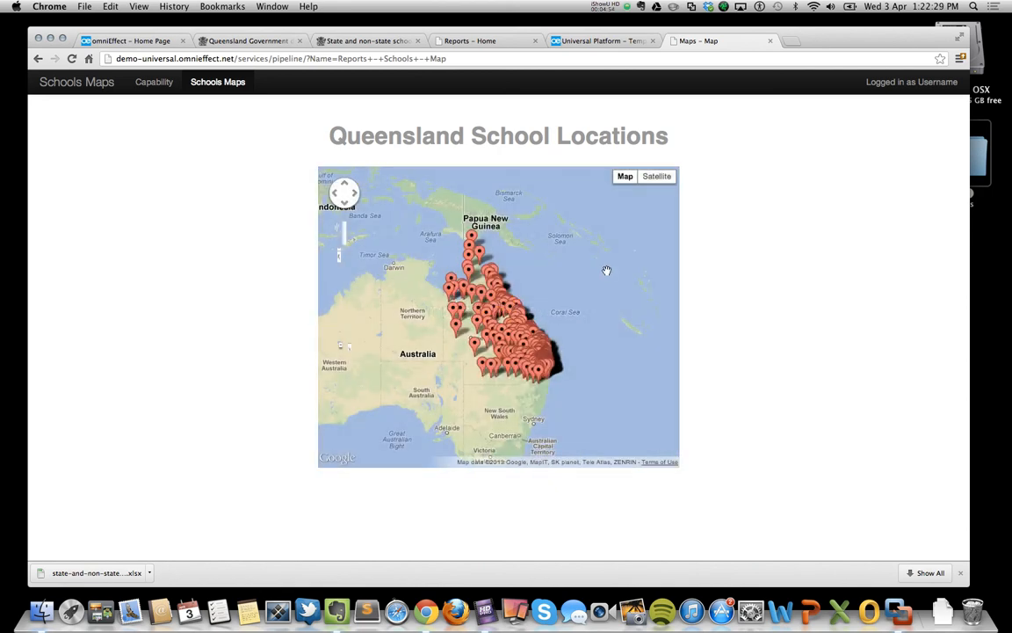
{"action": "scroll", "coordinate": [496, 321], "scroll_direction": "up", "scroll_amount": 3}
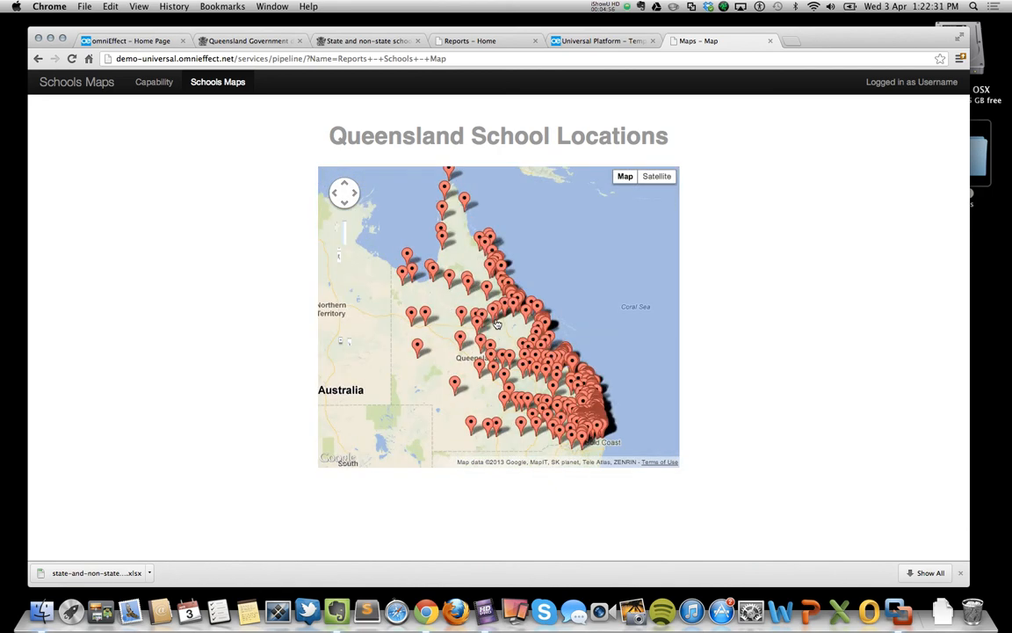
{"action": "left_click_drag", "start_coordinate": [603, 320], "coordinate": [555, 339]}
{"action": "scroll", "coordinate": [555, 336], "scroll_direction": "up", "scroll_amount": 1}
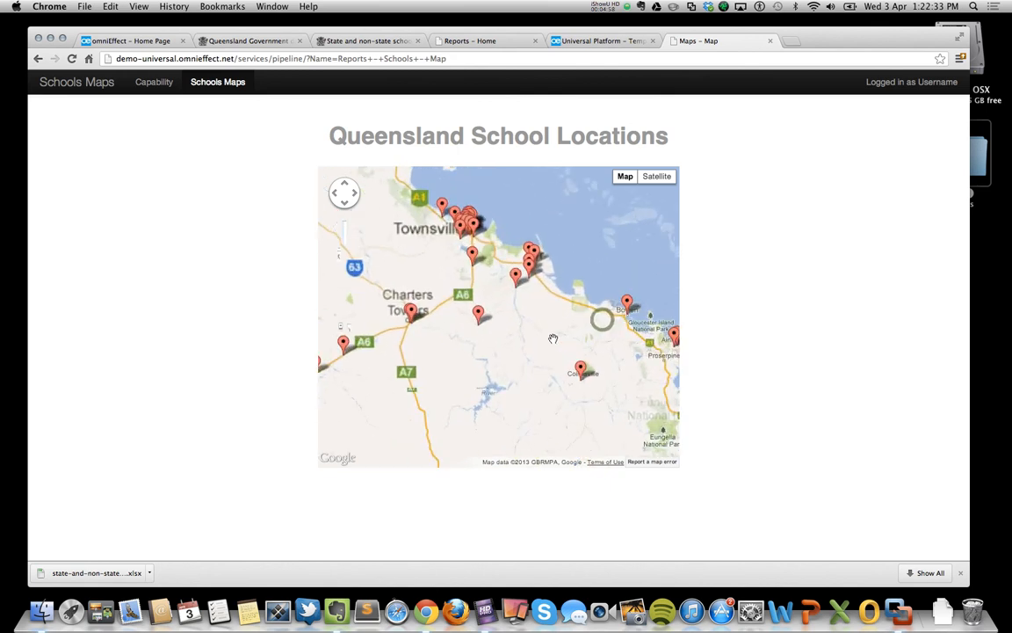
{"action": "left_click_drag", "start_coordinate": [495, 379], "coordinate": [610, 294]}
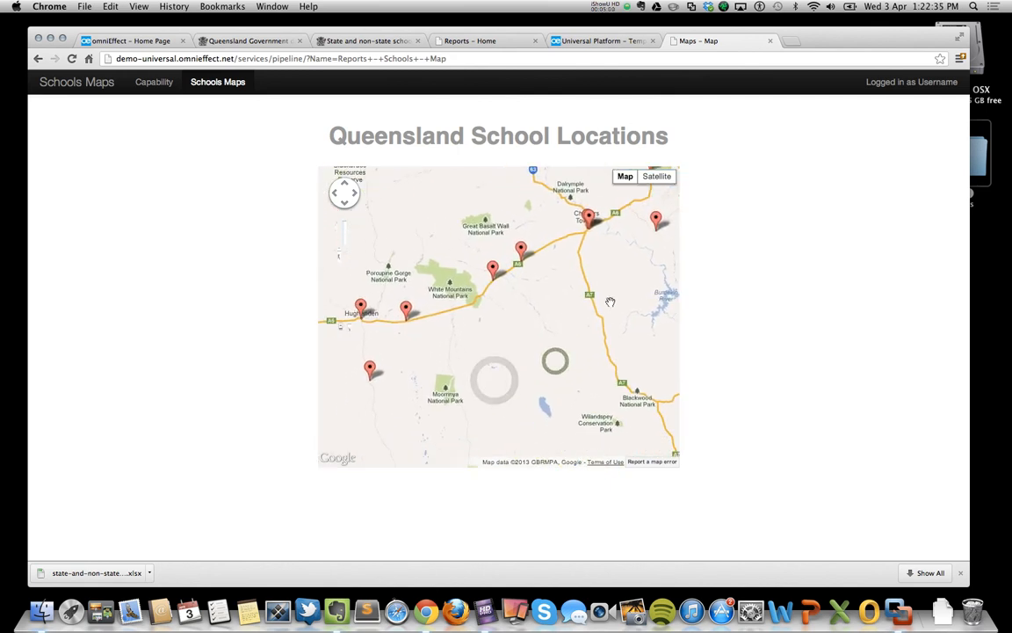